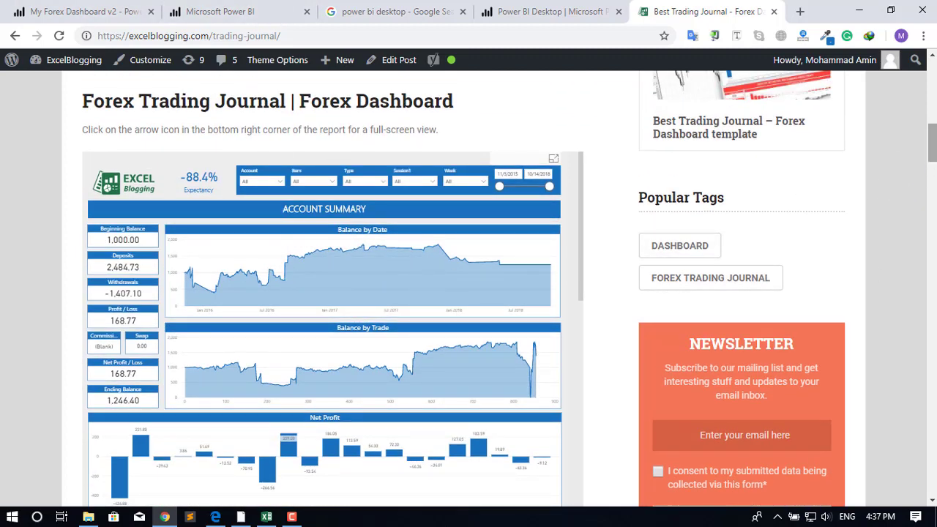
Switch Chrome to the 'power bi desktop' Google search results tab.
click(370, 11)
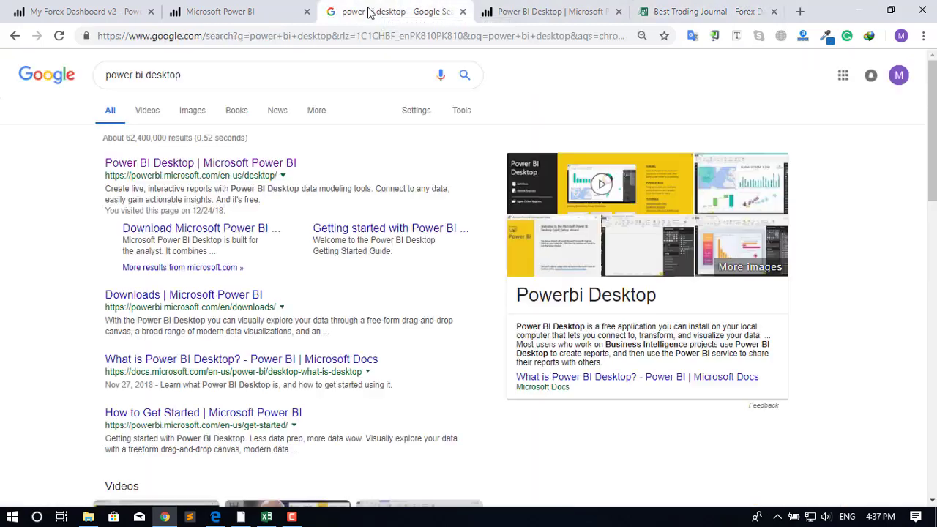
Look over the Power BI Desktop download page, then bring the My Forex Dashboard v2 report forward.
click(185, 76)
click(52, 184)
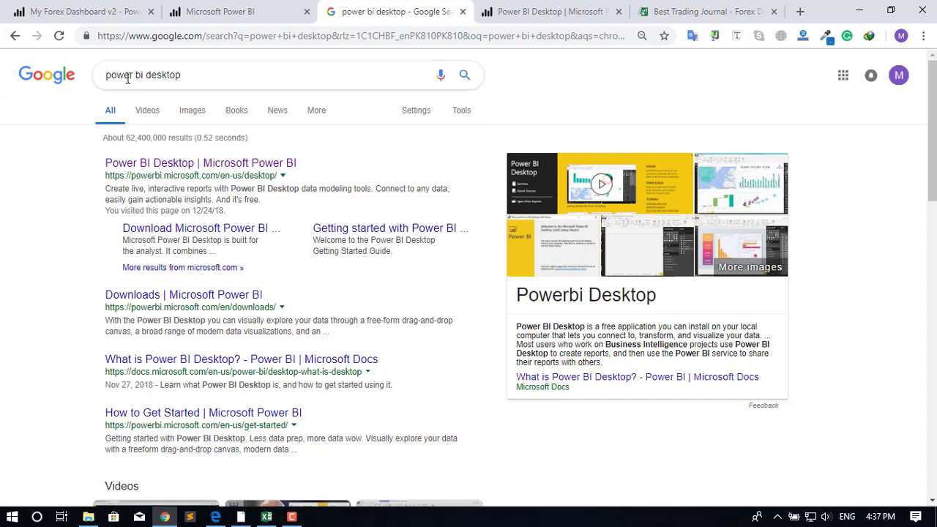
click(513, 13)
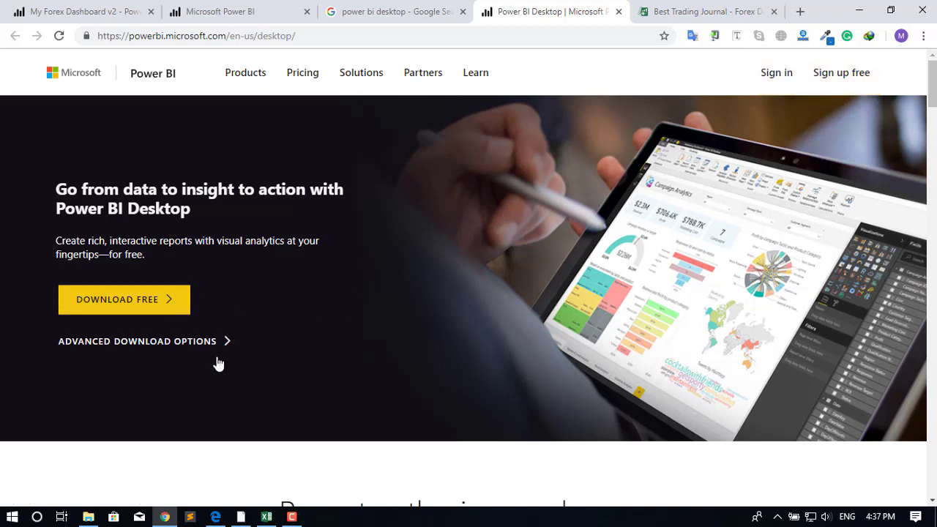
click(240, 518)
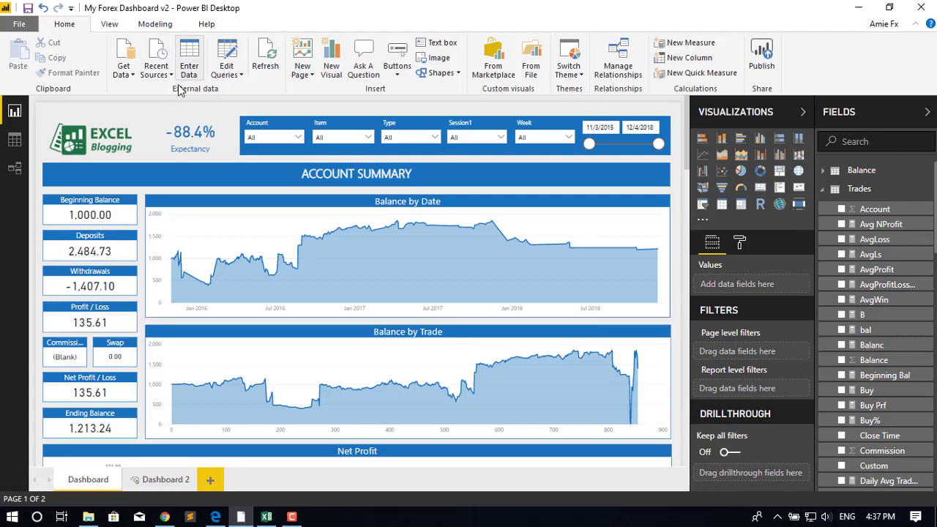
click(226, 74)
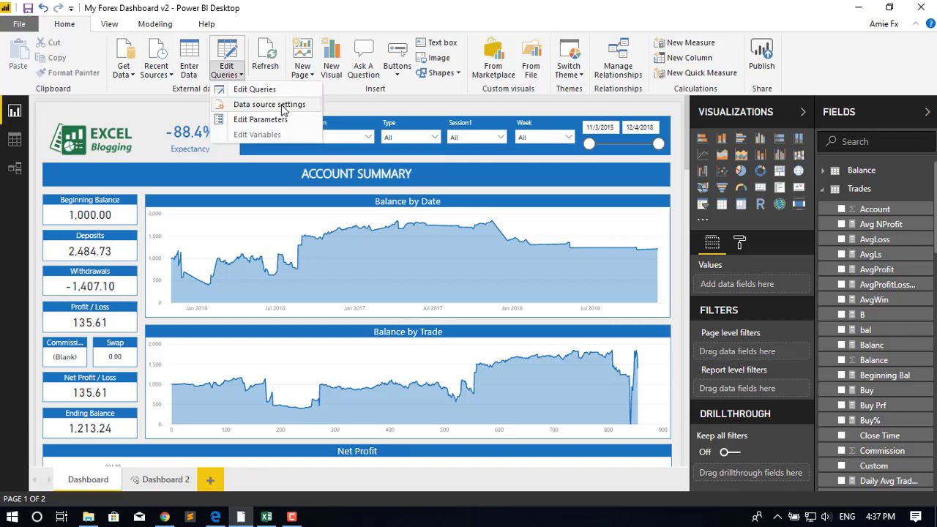
click(262, 105)
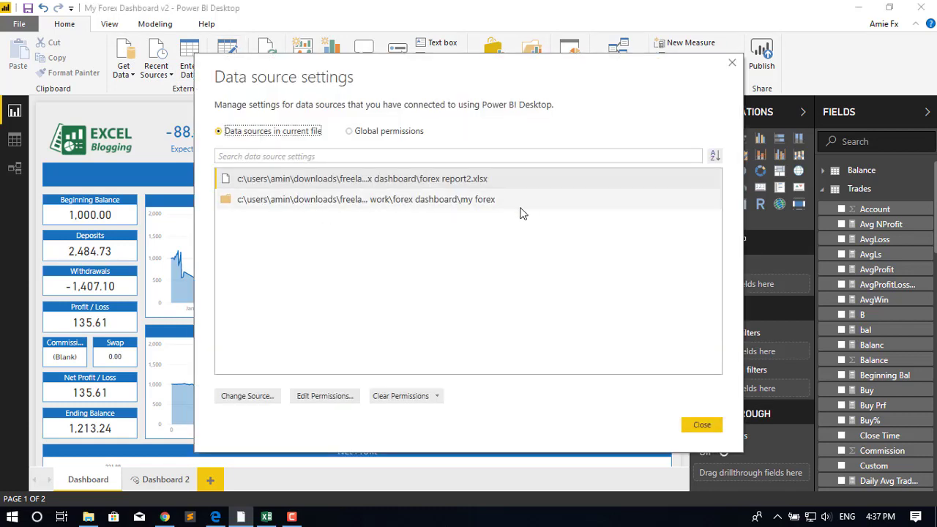
click(733, 64)
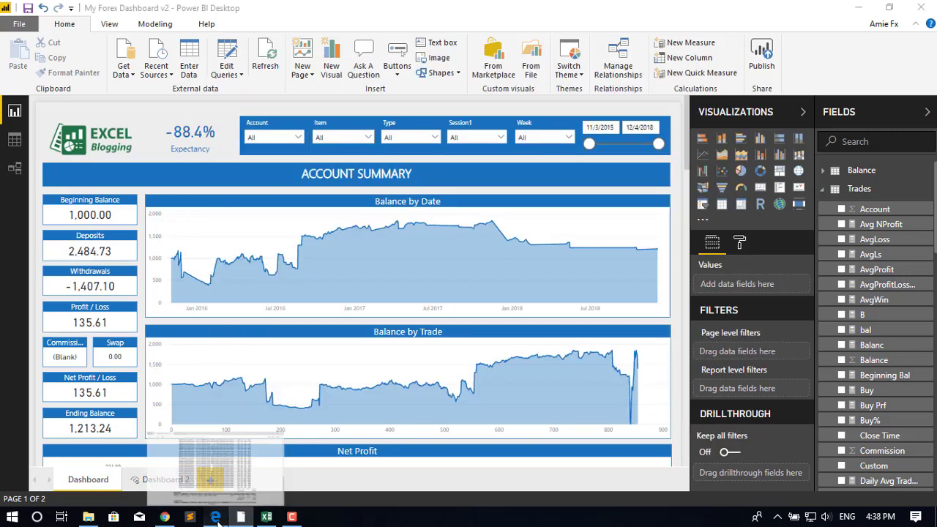
click(215, 516)
Select the DetailedStatement closed-trades table from the Ticket header down through the trade rows.
click(444, 129)
drag(933, 329, 934, 87)
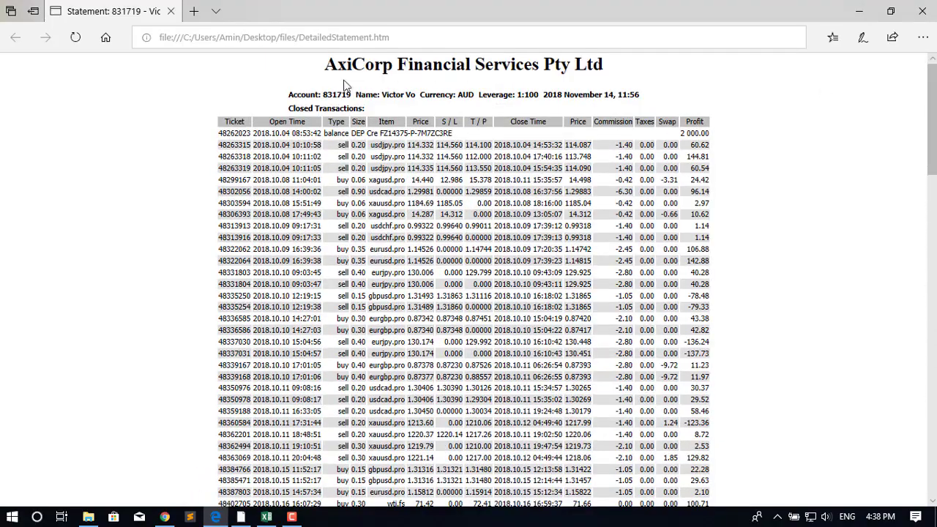
drag(325, 64, 566, 377)
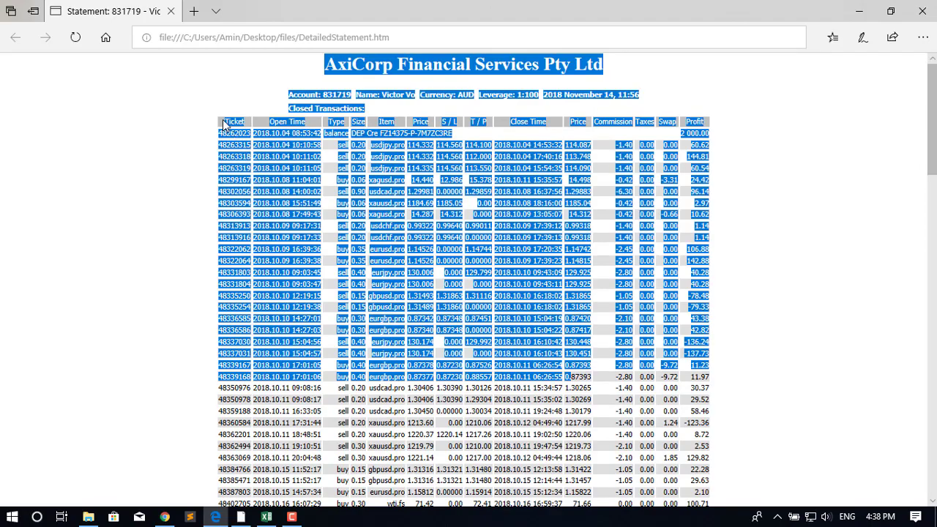
drag(222, 120, 212, 521)
Switch to the 324165 Excel workbook and scroll back to the top of the trades.
click(266, 517)
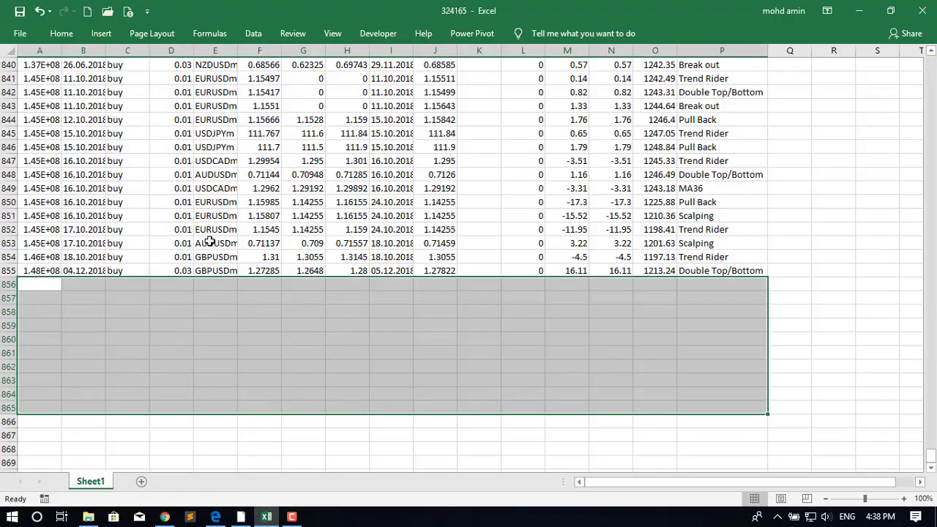
click(128, 257)
drag(931, 460, 931, 60)
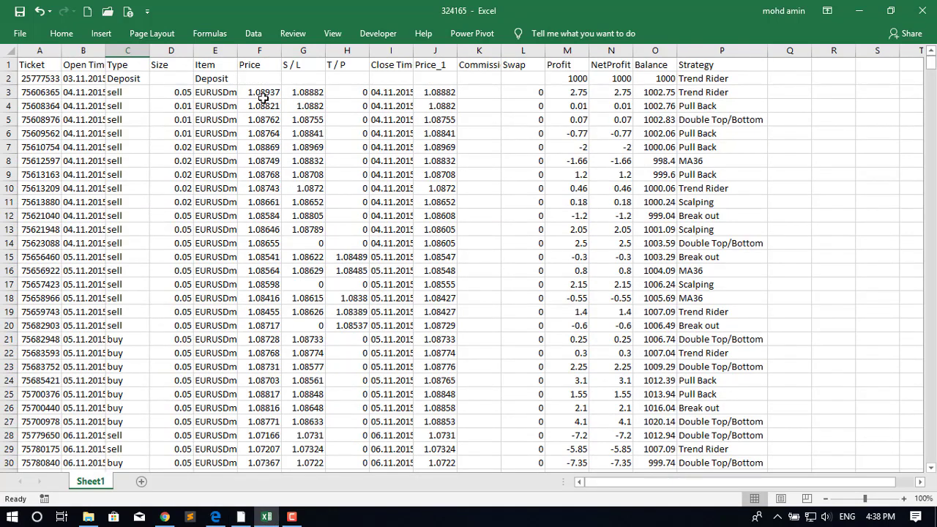
Show the workbook in File Explorer's Forex Dashboard › My Forex folder, then return to Power BI.
click(87, 517)
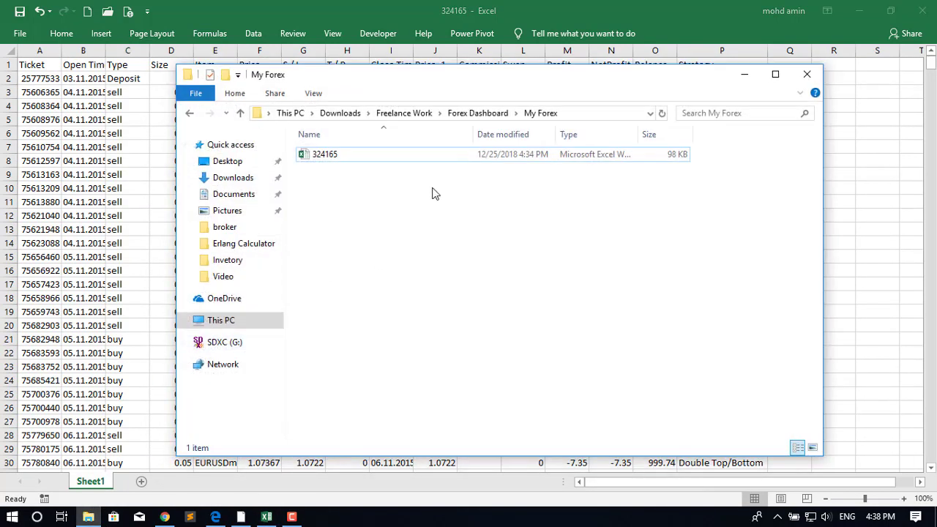
click(241, 113)
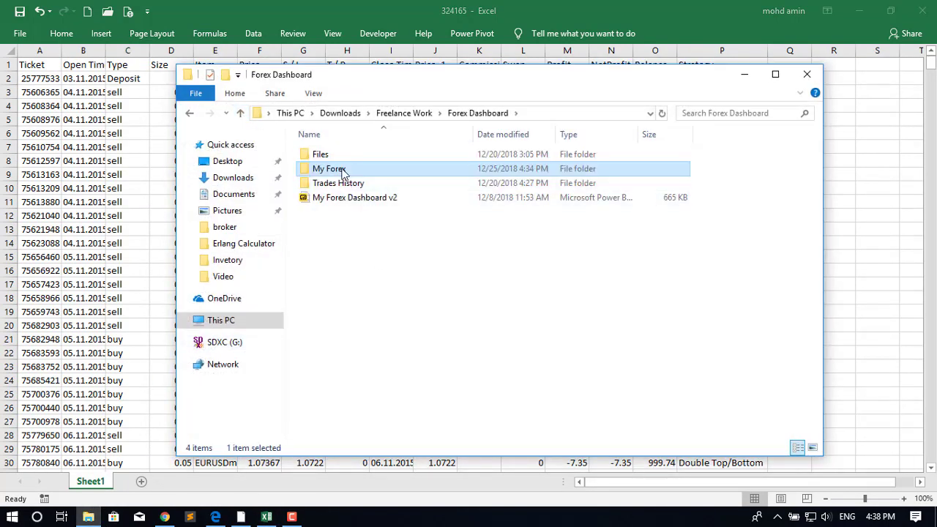
double_click(369, 171)
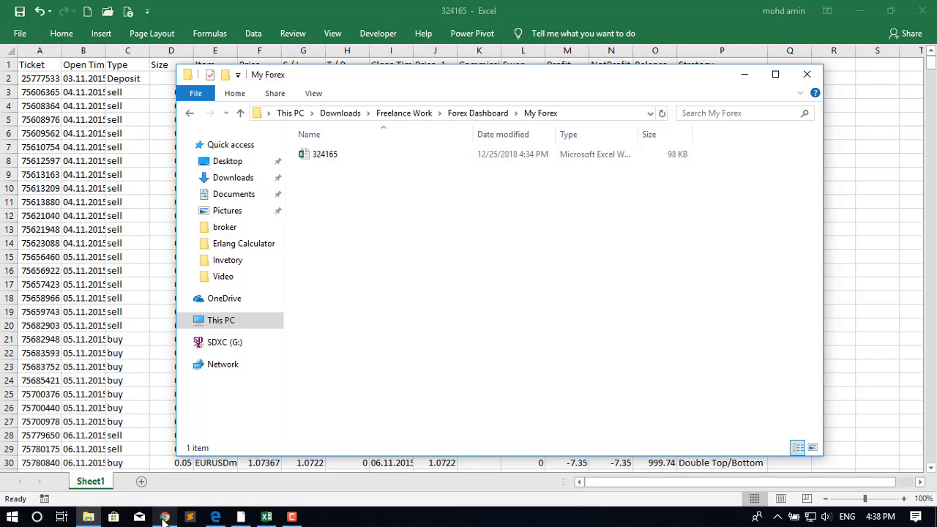
click(242, 518)
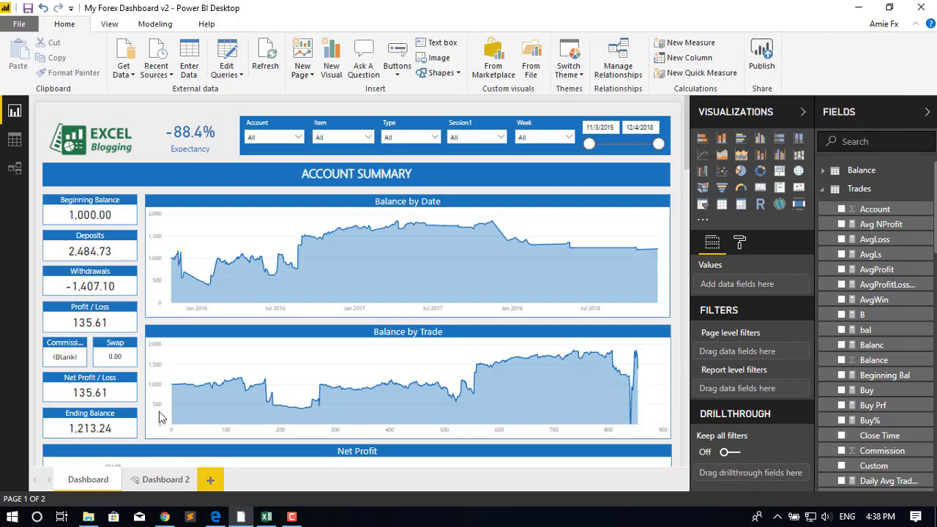
View the published My Forex Dashboard v2 report on app.powerbi.com, then return to the 324165 workbook.
click(165, 517)
click(208, 9)
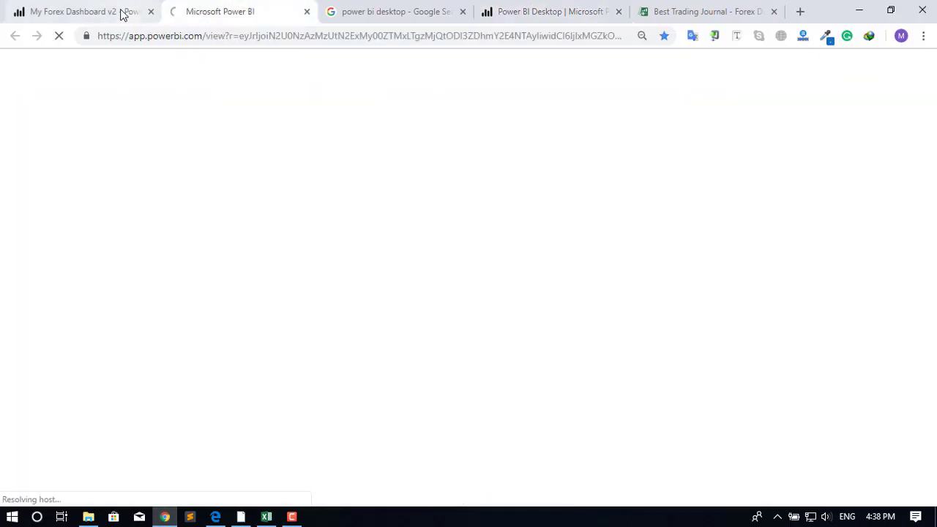
click(89, 10)
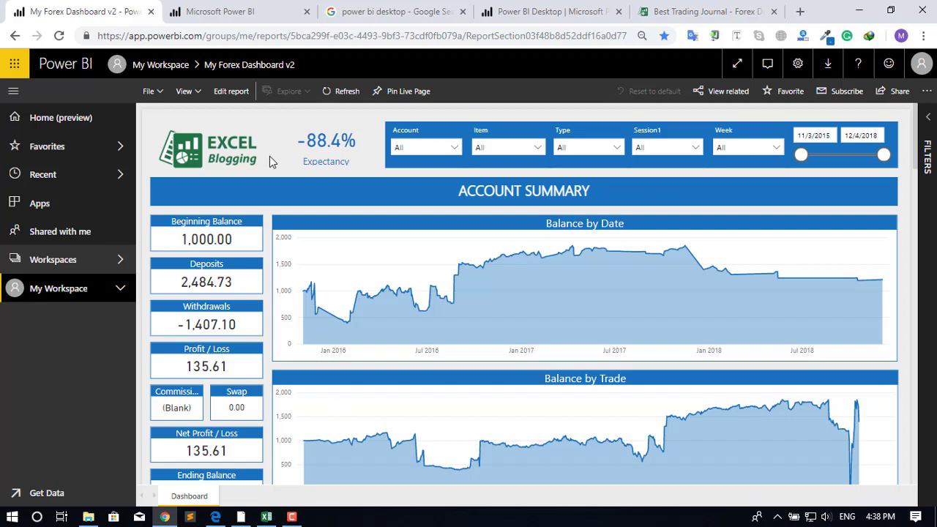
click(267, 517)
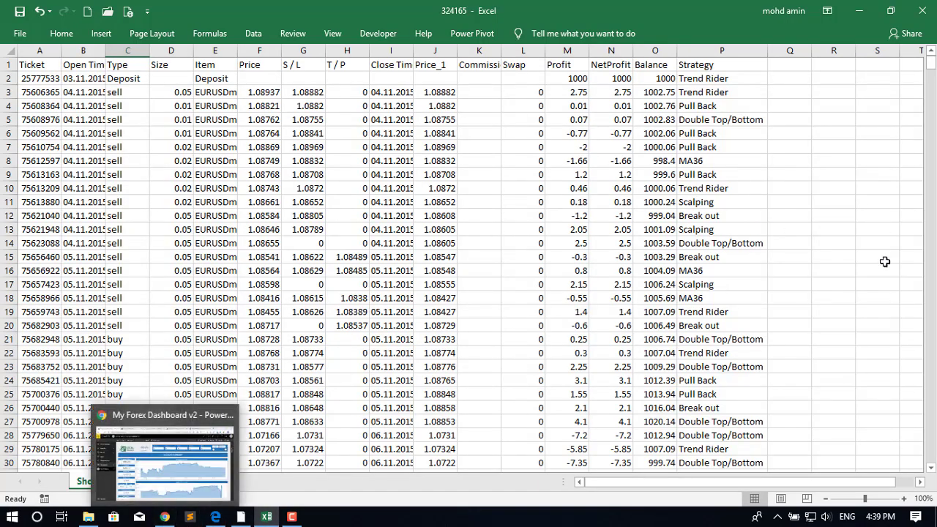
Check a few cells beside the Strategy column, then minimize Excel to reveal the Power BI report.
click(736, 229)
click(828, 187)
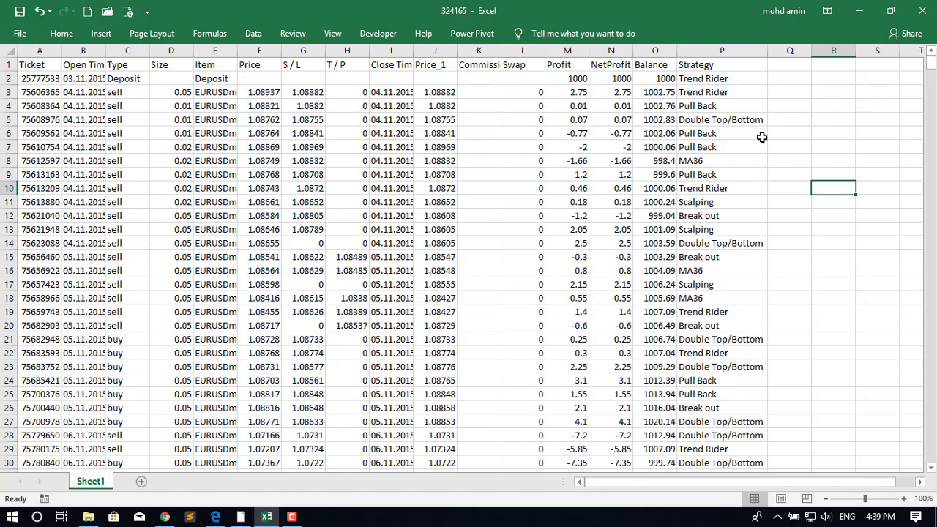
click(783, 230)
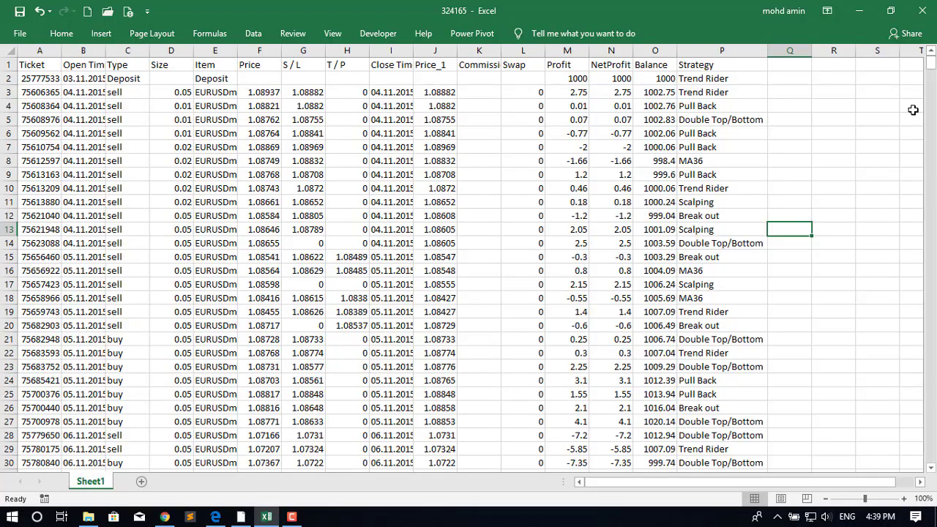
click(859, 11)
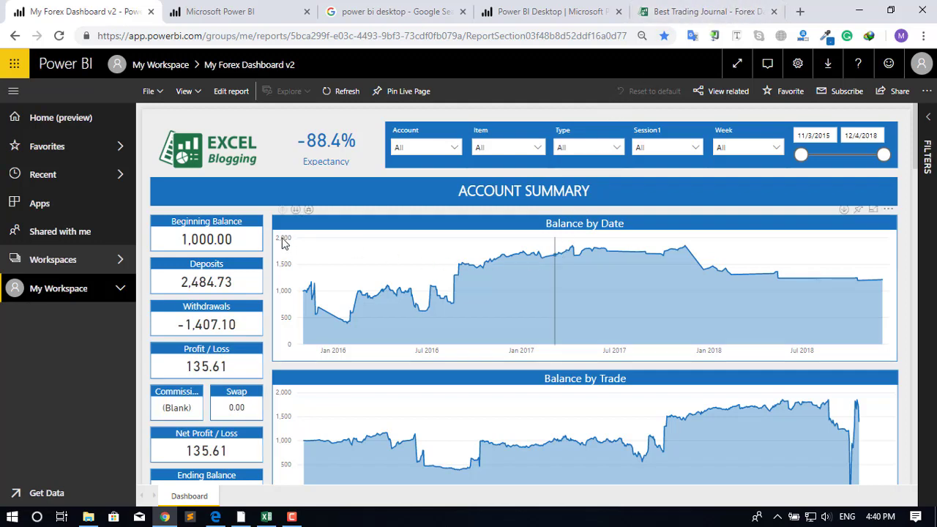
View the Best Trading Journal blog post, then select a block of trade rows in the Edge statement.
click(706, 11)
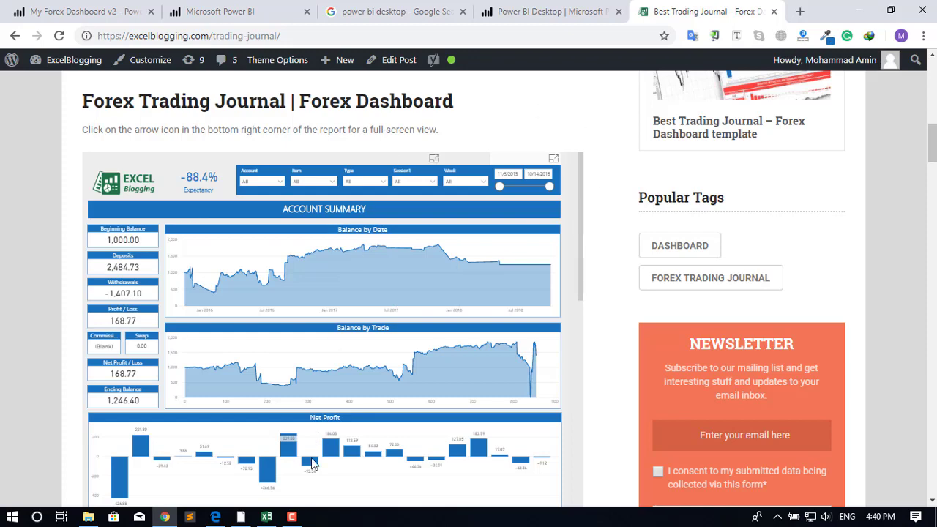
click(216, 516)
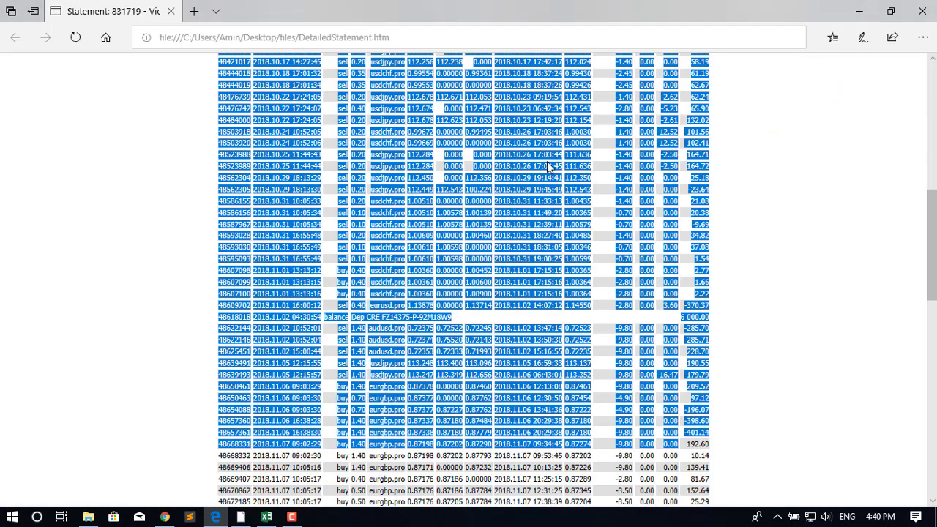
click(339, 183)
drag(225, 151, 568, 344)
In the 324165 workbook, scroll to the last trade, select the empty rows below it, and minimize Excel.
click(266, 516)
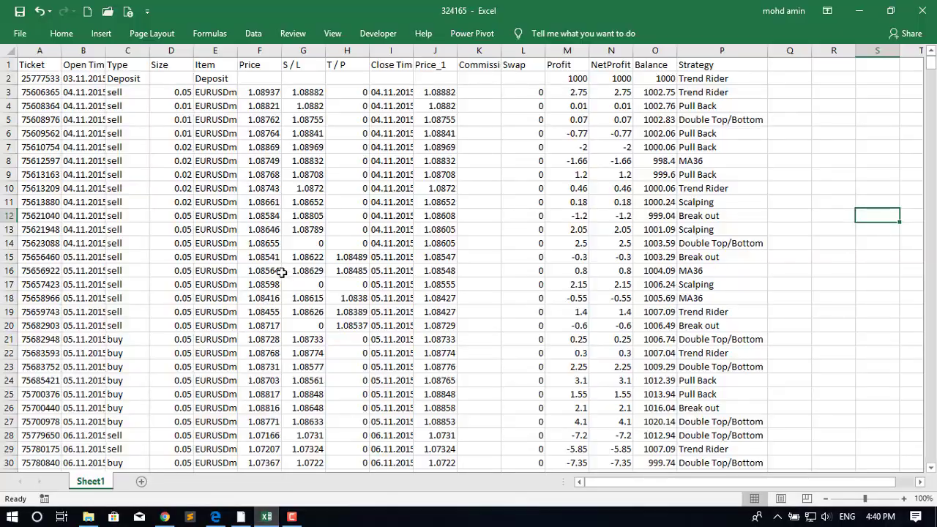
drag(934, 80, 931, 456)
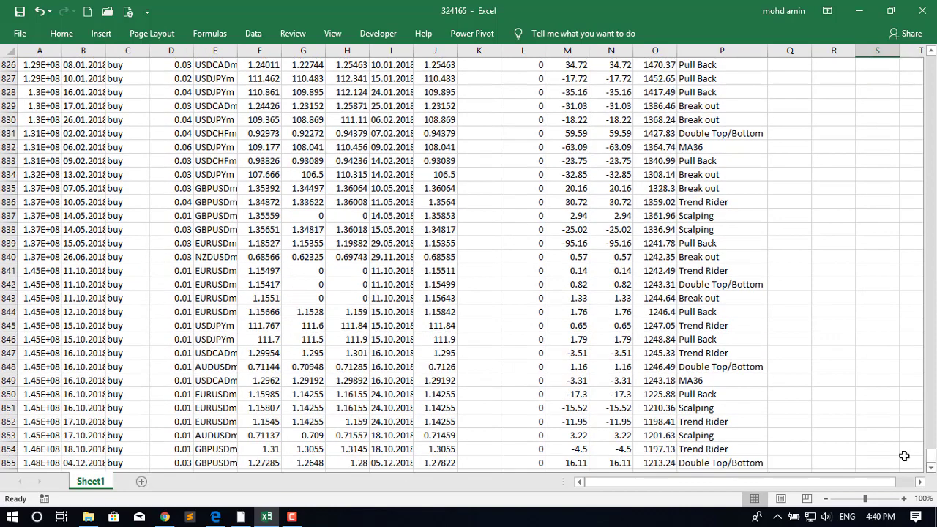
scroll(477, 352, down, 5)
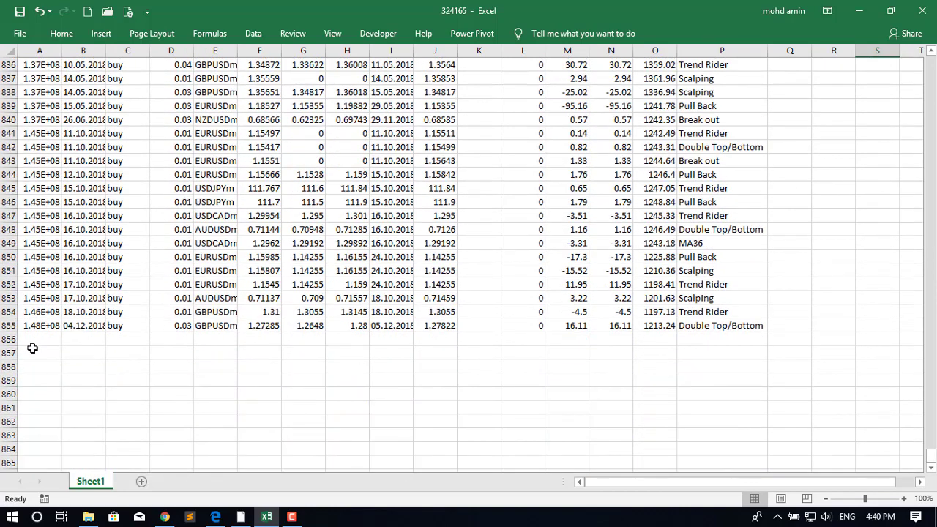
mouse_move(30, 340)
mouse_down()
mouse_move(222, 405)
mouse_move(694, 422)
mouse_move(725, 439)
mouse_up()
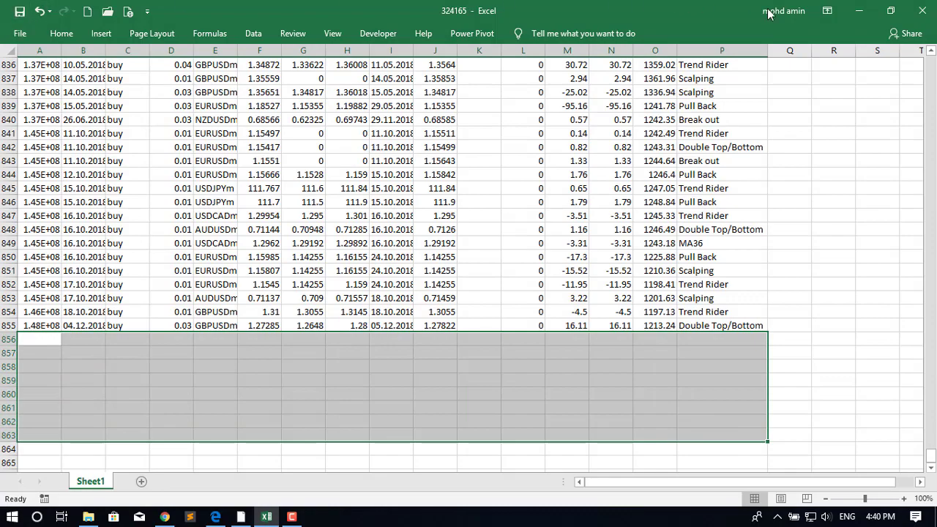
click(859, 11)
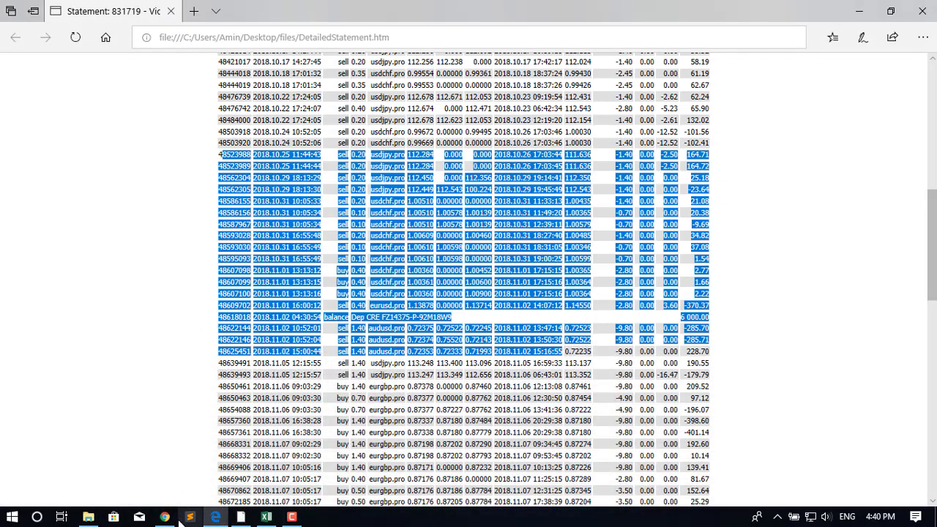
Bring up the Power BI dashboard, minimize it briefly, and restore it.
click(240, 517)
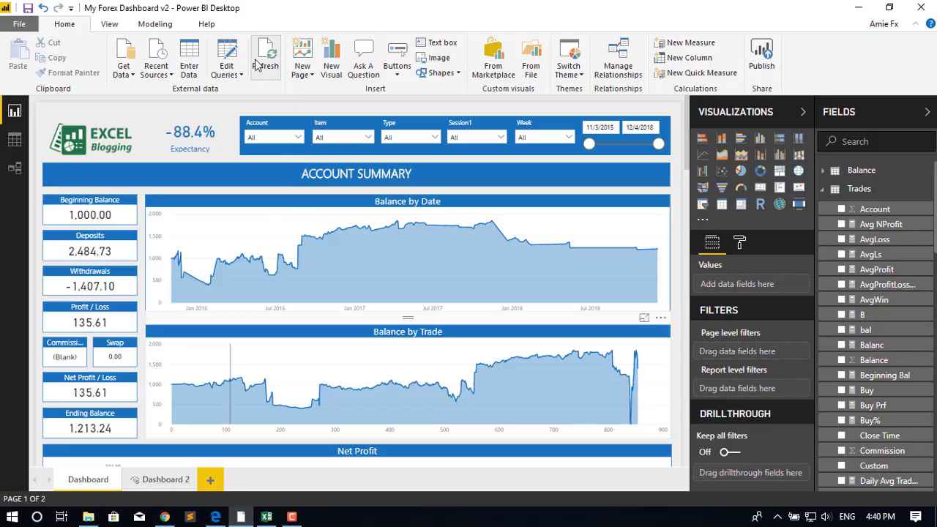
click(859, 9)
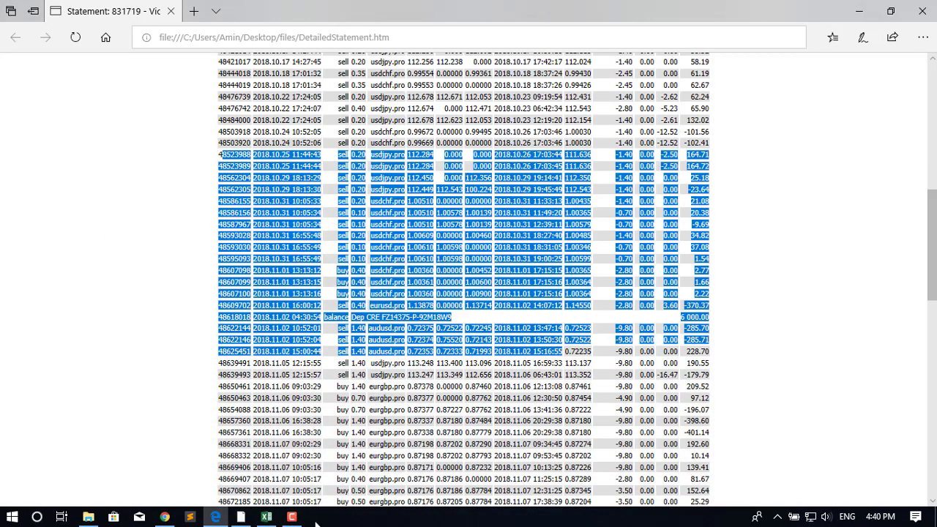
click(241, 517)
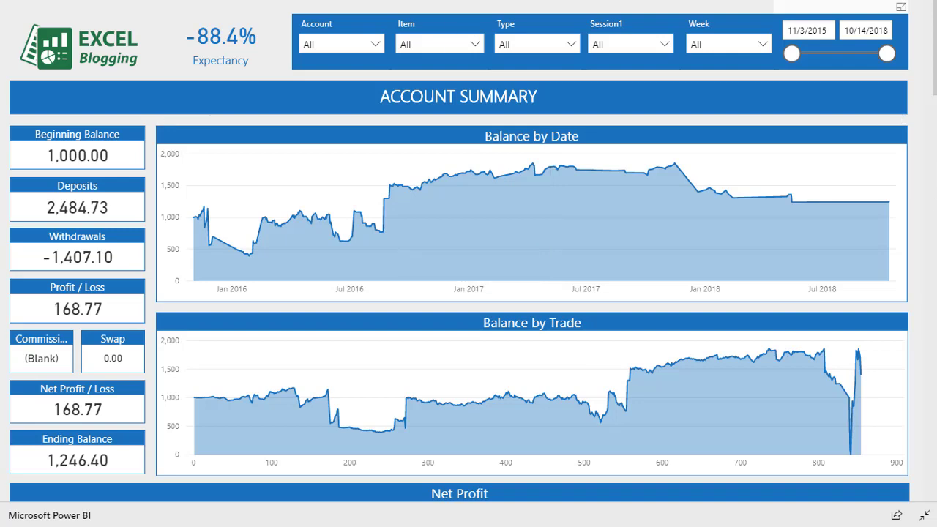
scroll(468, 251, down, 10)
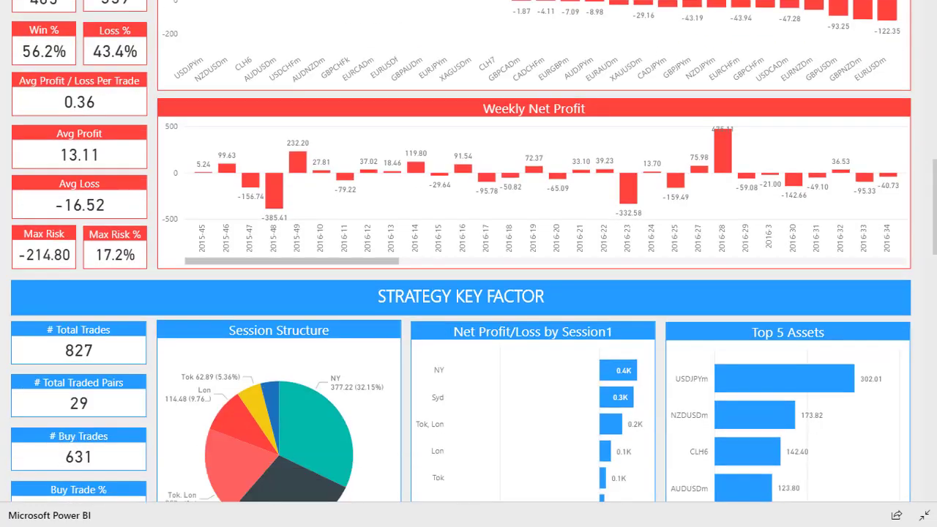
scroll(935, 320, down, 6)
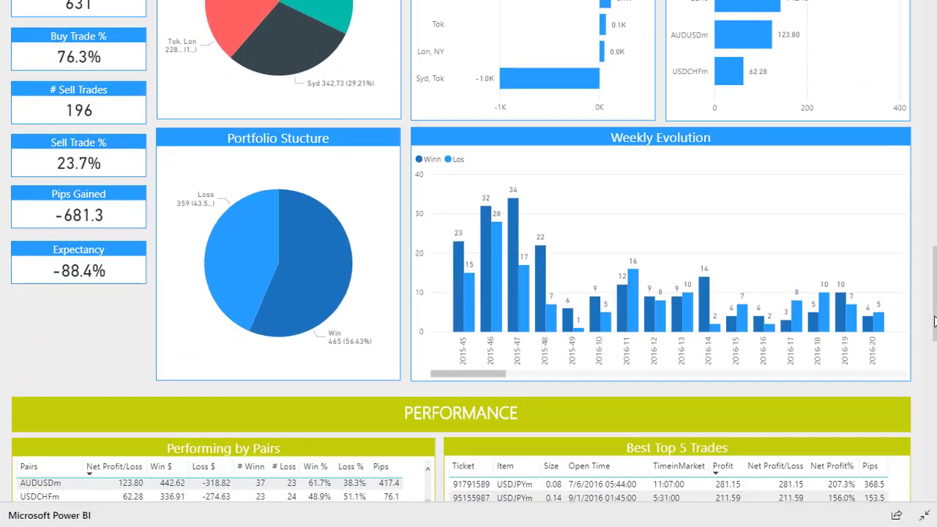
scroll(935, 320, down, 7)
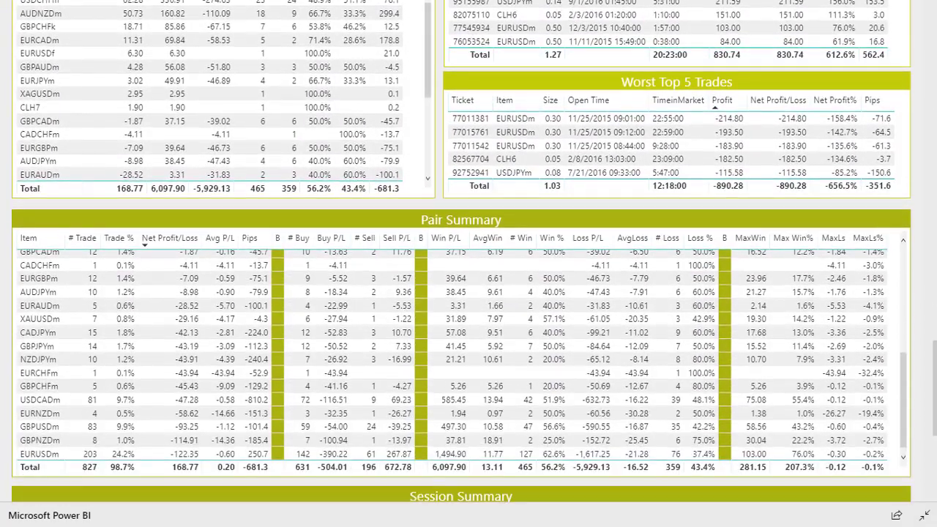
scroll(469, 251, down, 5)
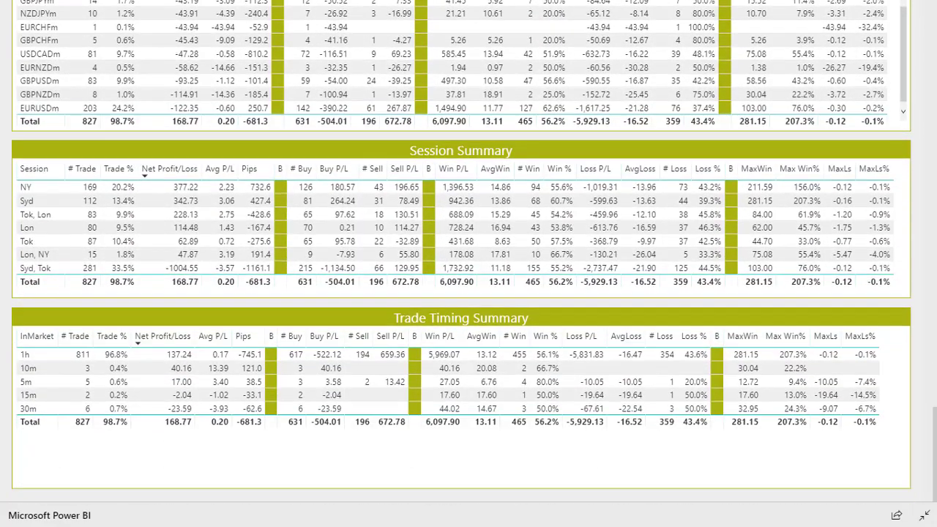
scroll(469, 252, up, 20)
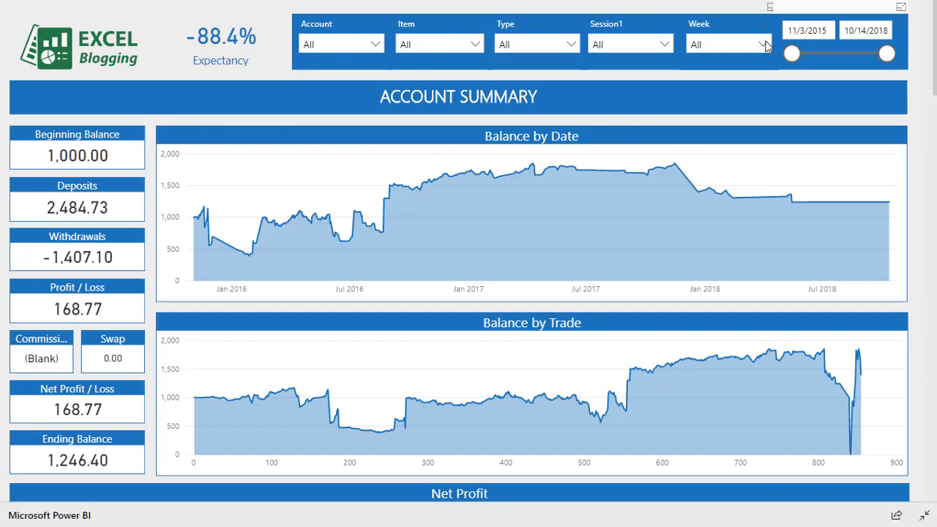
click(375, 46)
click(376, 45)
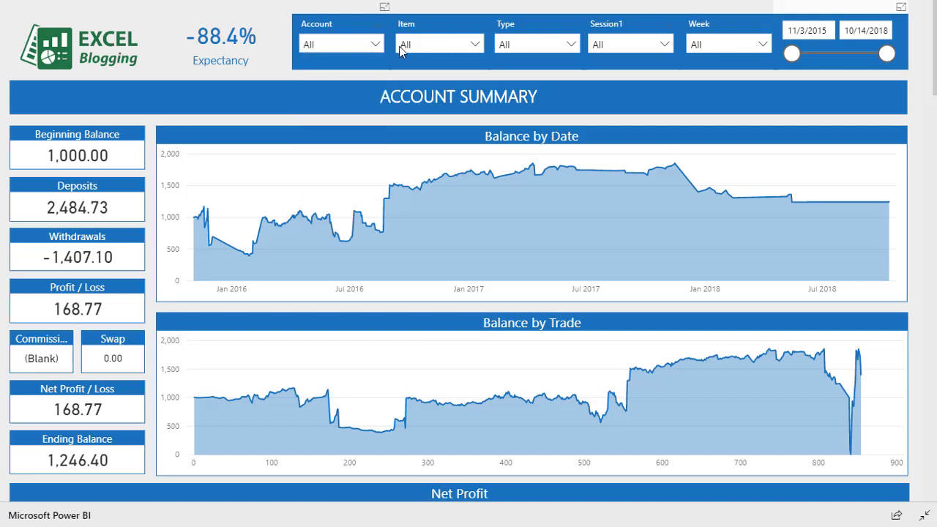
click(476, 46)
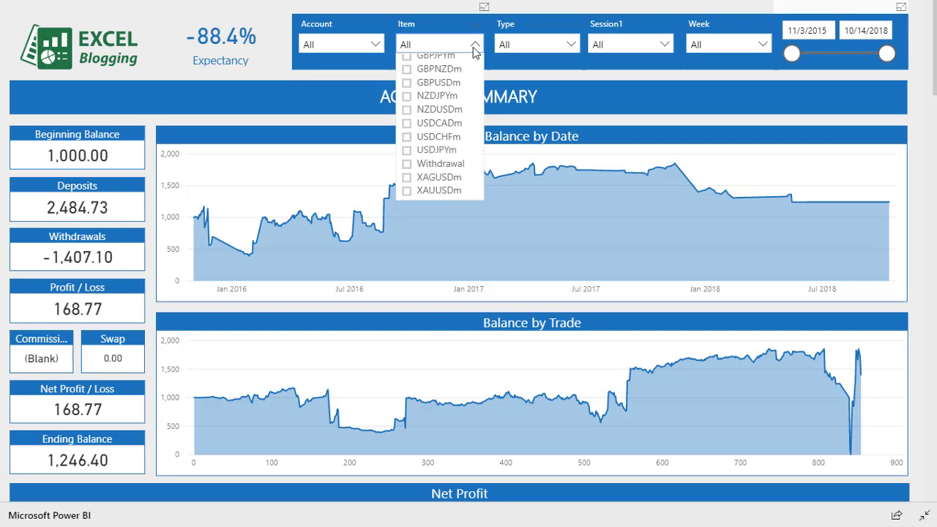
click(476, 47)
click(570, 46)
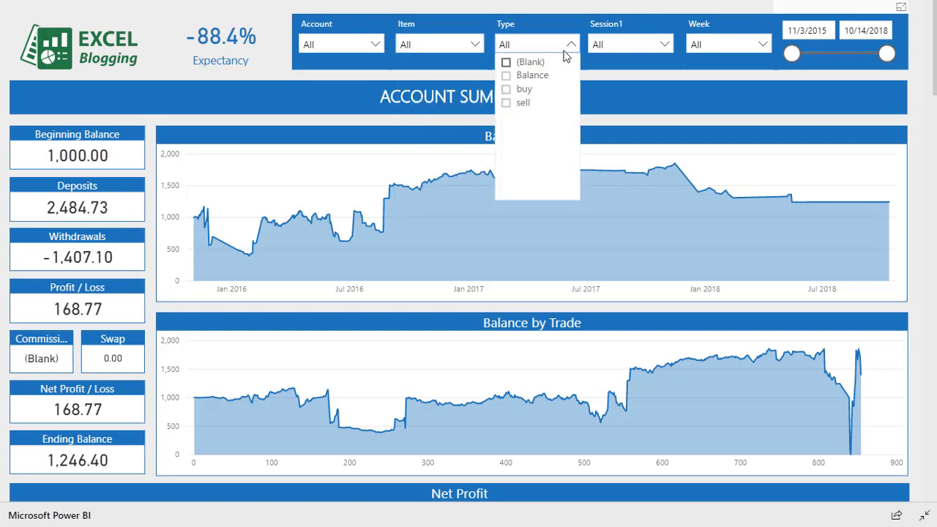
click(571, 45)
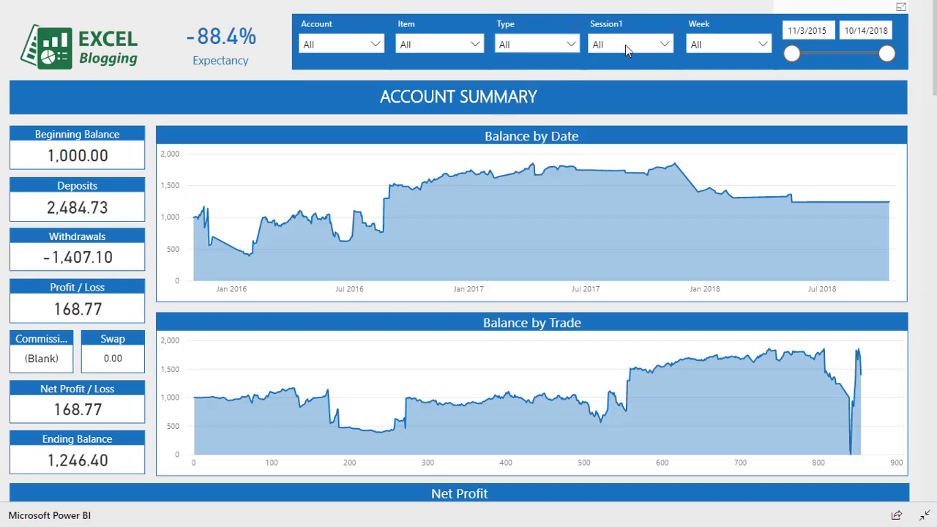
click(665, 46)
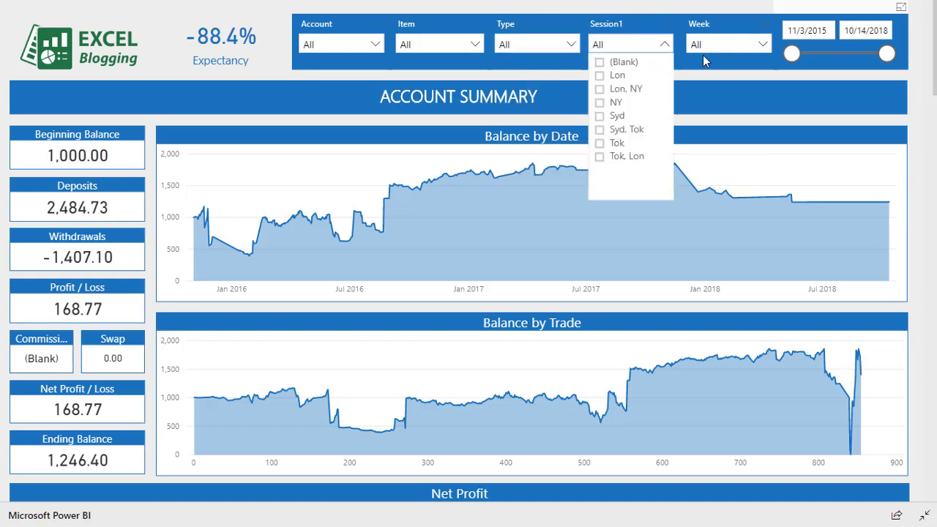
click(757, 45)
Narrow the date slider to roughly 5/24/2016 through early 2018.
click(759, 45)
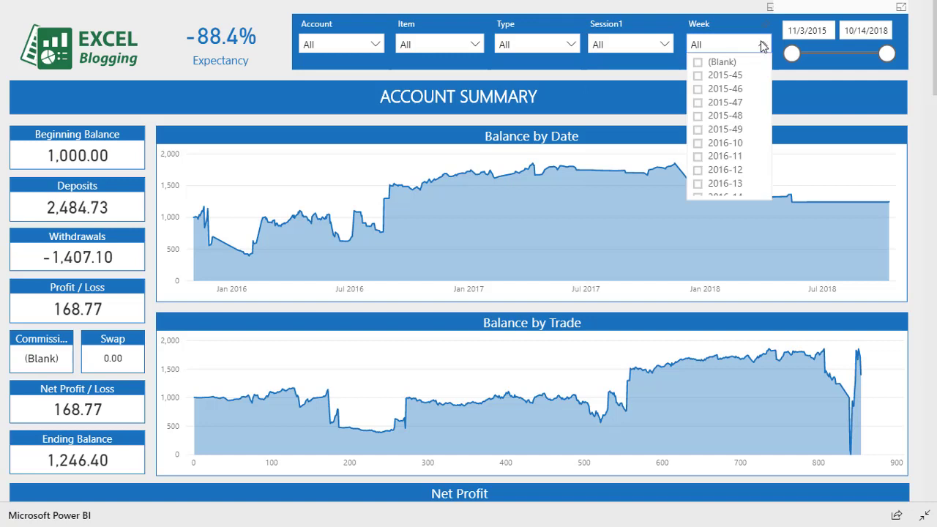
click(761, 46)
drag(792, 55, 809, 54)
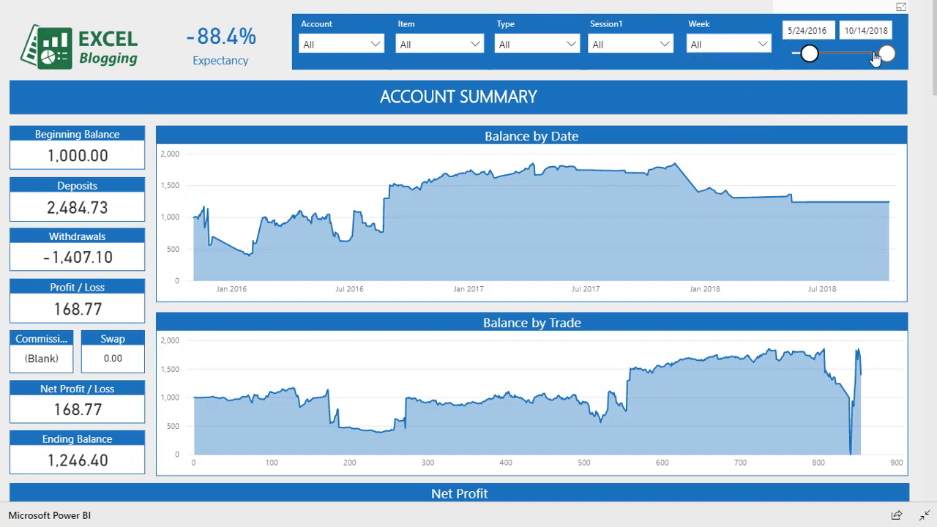
drag(891, 57, 869, 58)
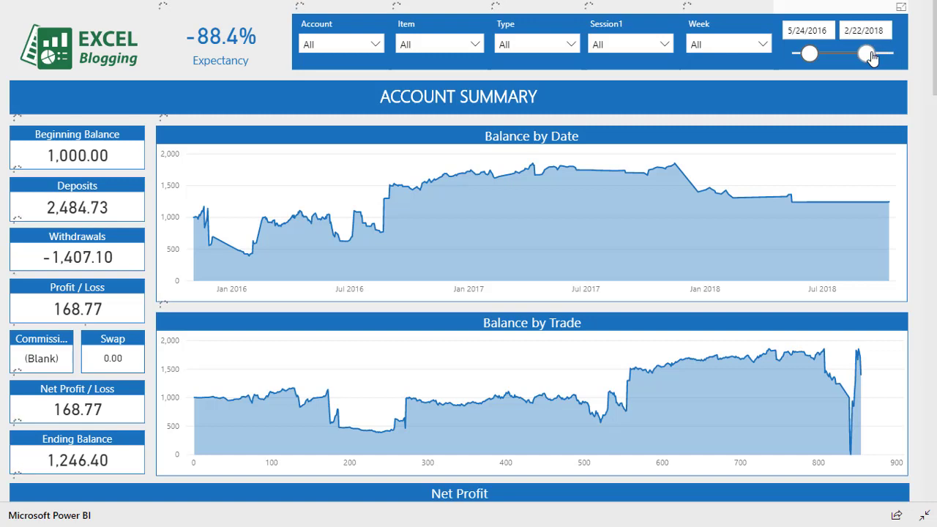
Enter 7/9/2016 as the start date and review both the start and end date calendars.
click(805, 34)
text(7/9/2016)
key(Return)
click(802, 31)
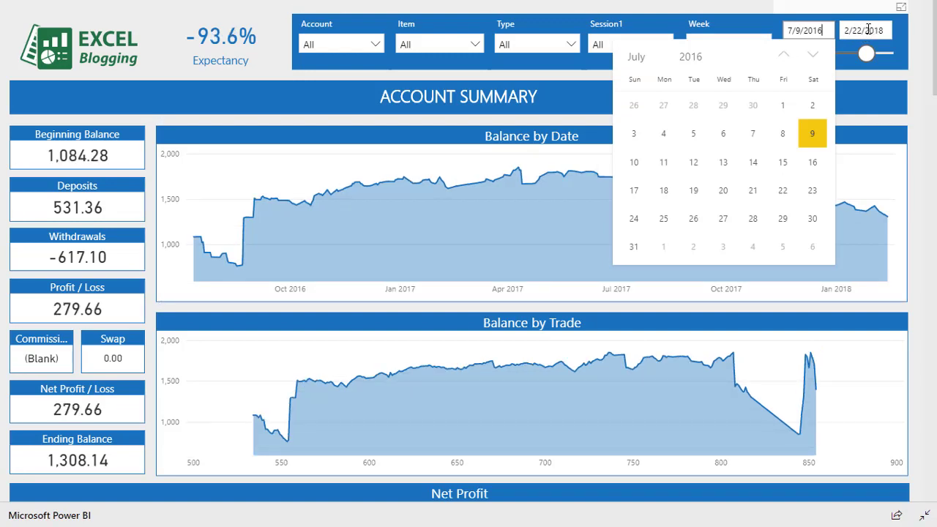
click(863, 29)
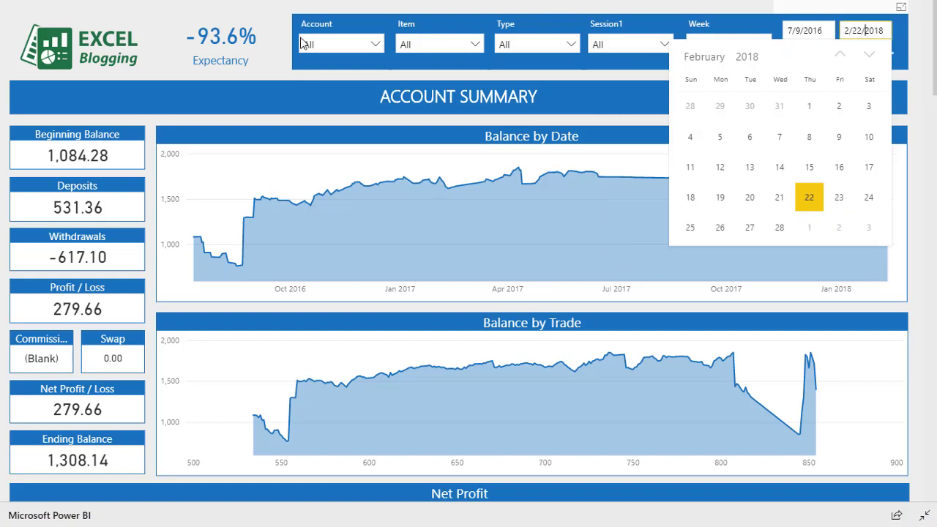
click(274, 36)
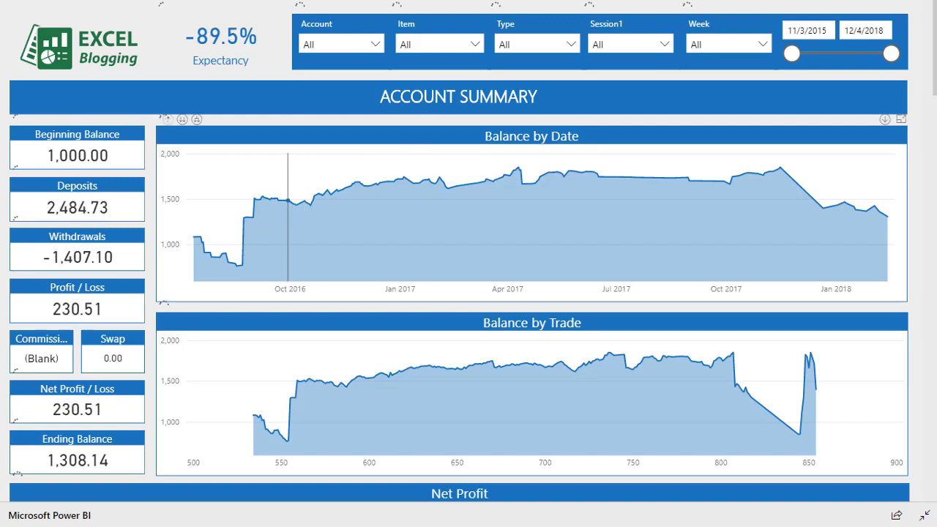
scroll(345, 407, down, 3)
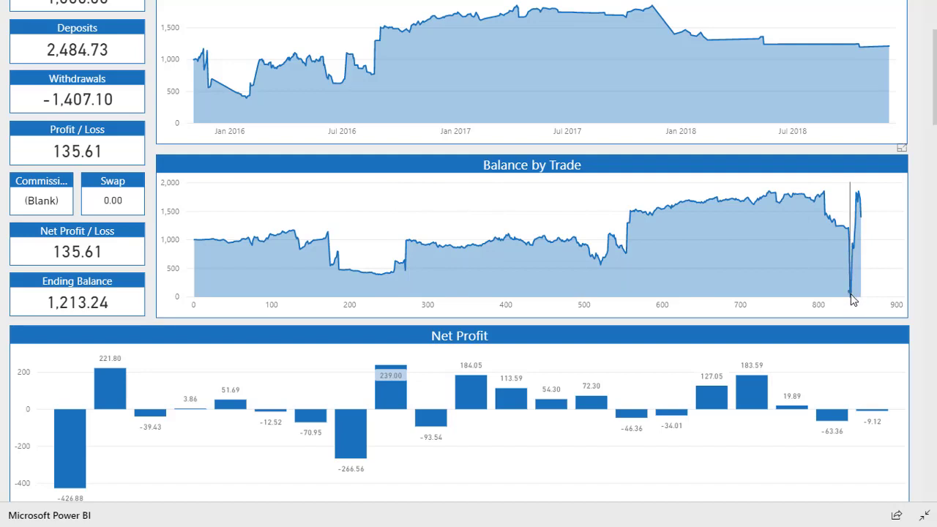
mouse_move(853, 300)
scroll(40, 432, up, 2)
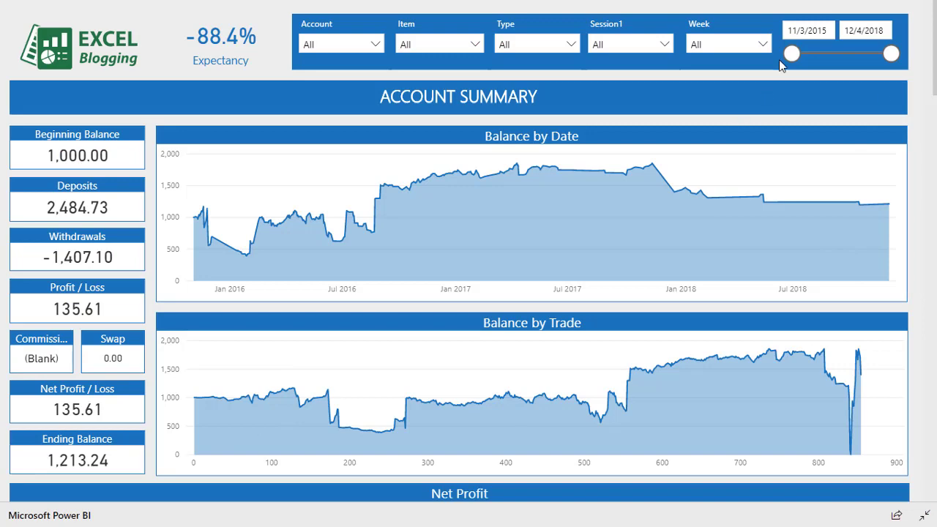
scroll(682, 46, down, 1)
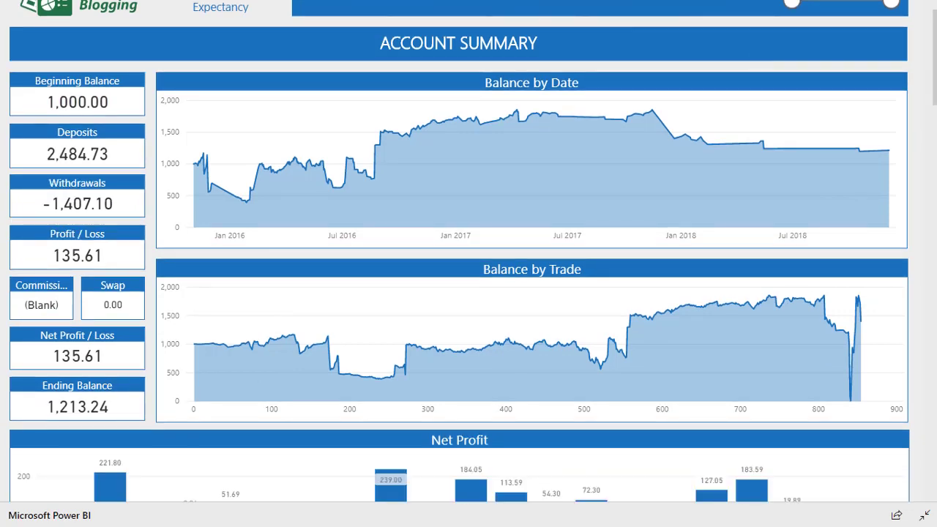
scroll(469, 263, down, 1)
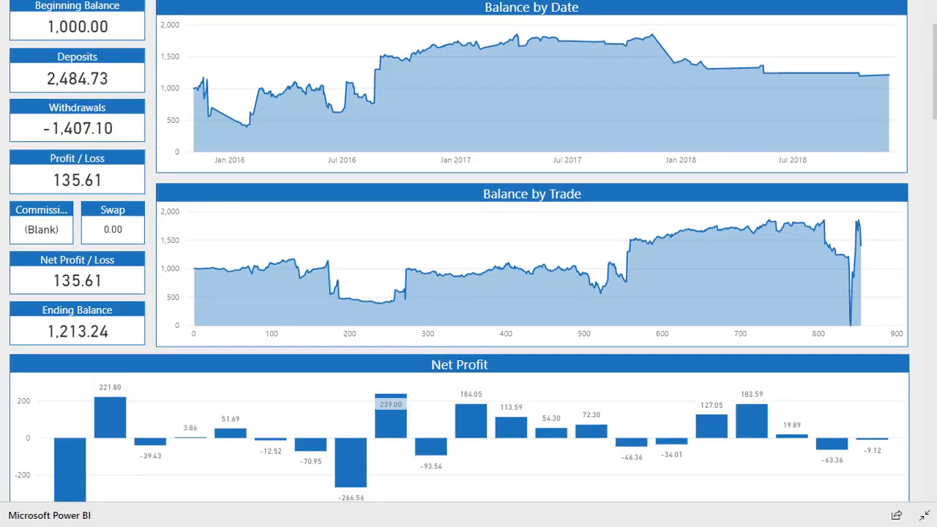
scroll(861, 149, down, 3)
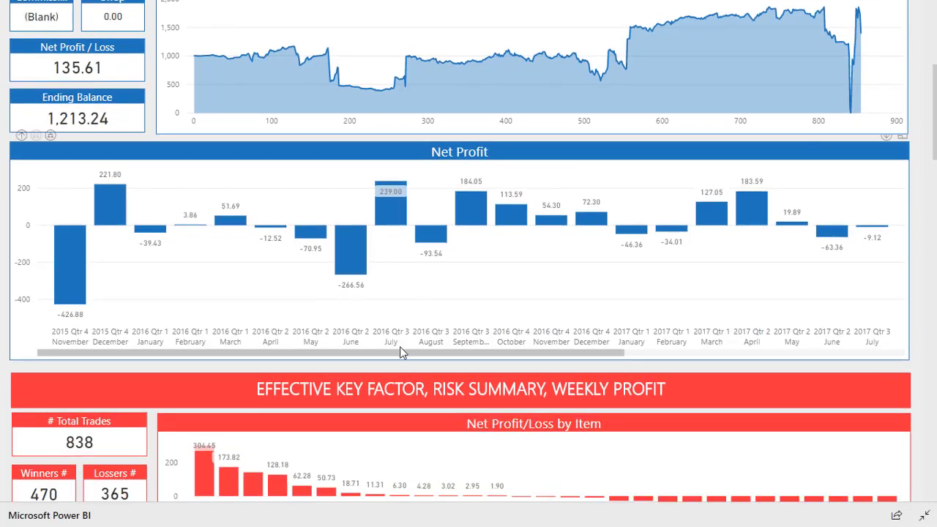
scroll(469, 252, down, 4)
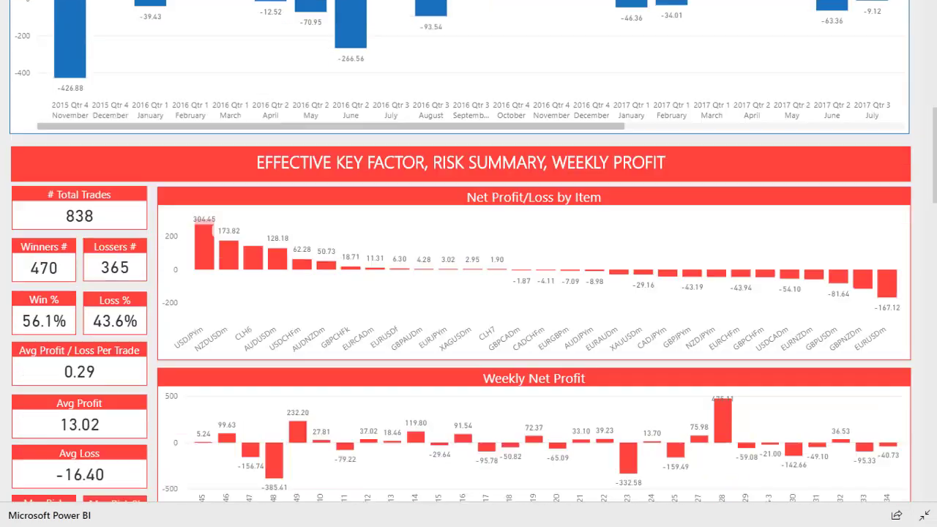
scroll(468, 252, up, 4)
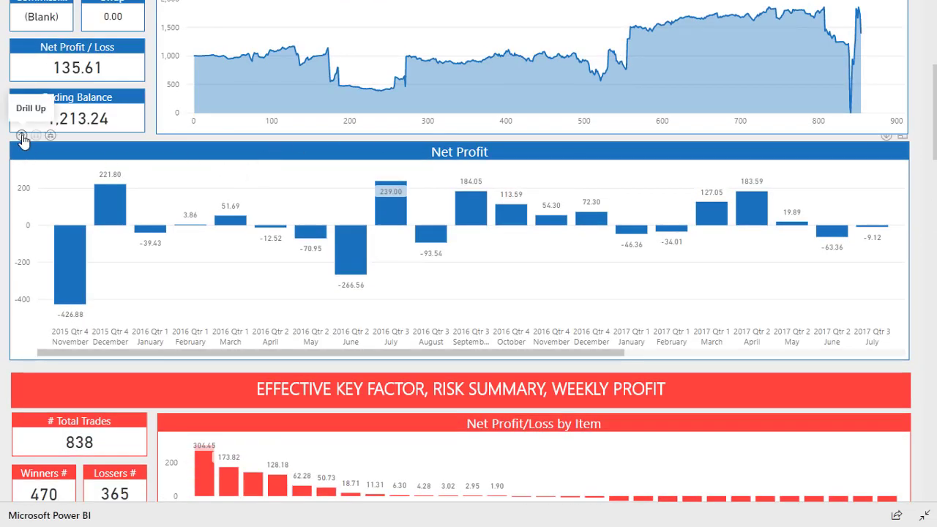
Drill the Net Profit chart up to yearly totals, then down through quarters to January–December months.
click(22, 136)
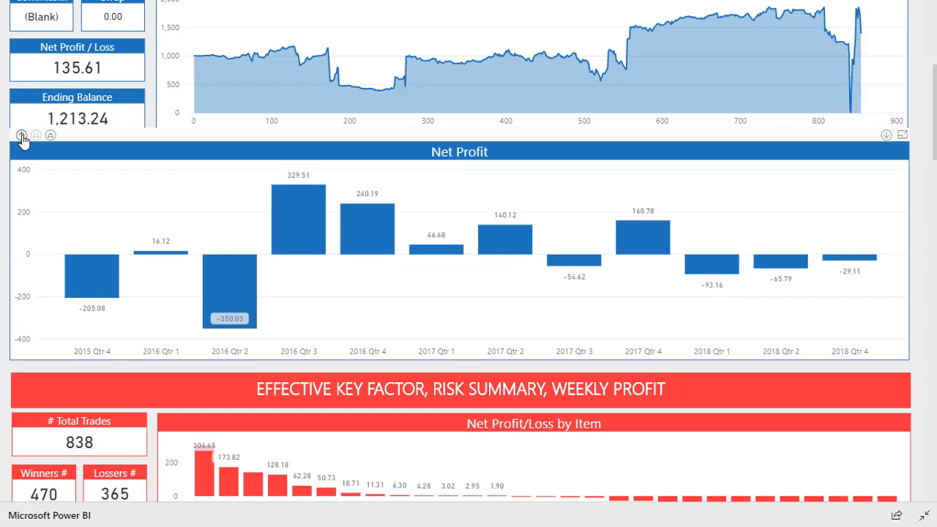
click(22, 136)
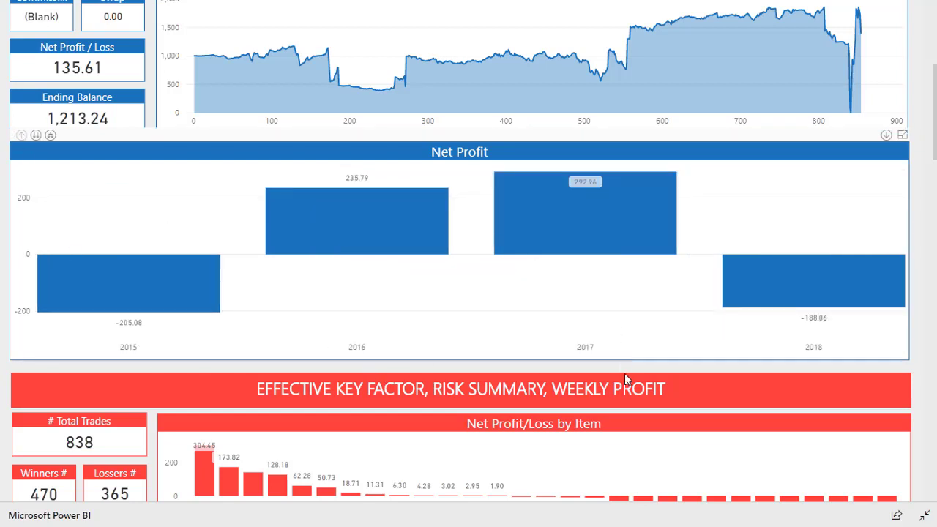
click(36, 136)
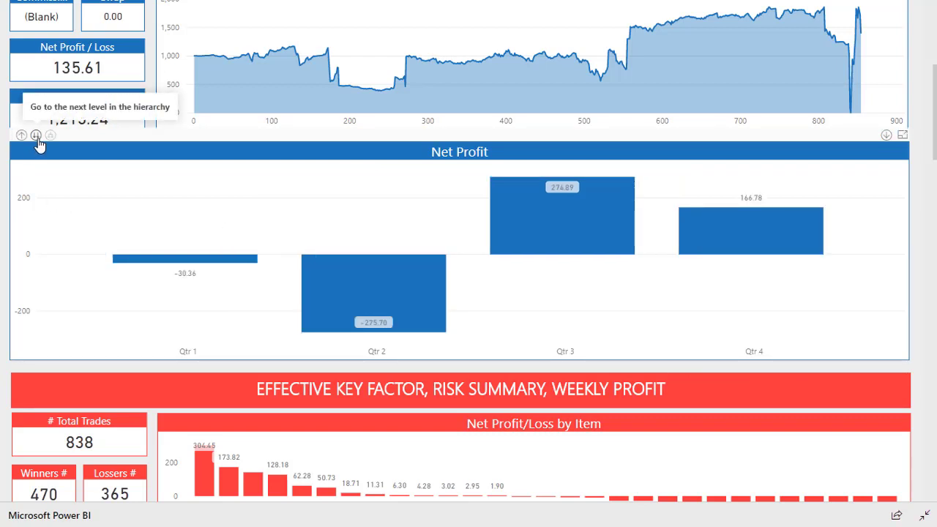
click(36, 136)
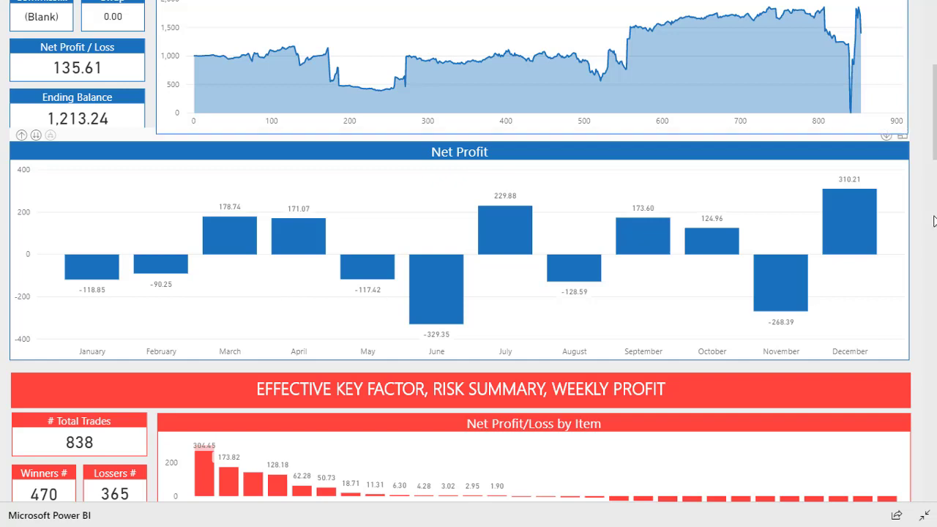
Scroll to Effective Key Factor and pan Weekly Net Profit to show weeks 2016-4 through 2017-18.
scroll(935, 170, down, 3)
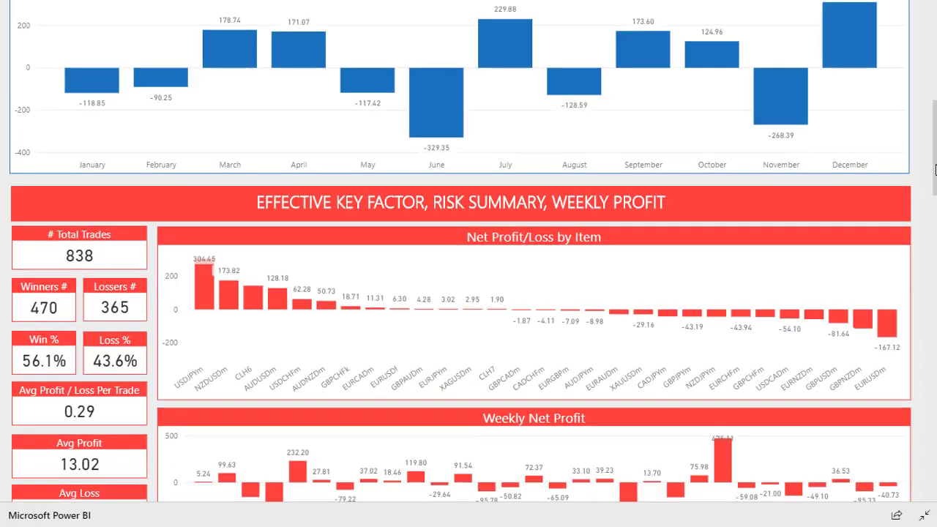
scroll(935, 170, down, 3)
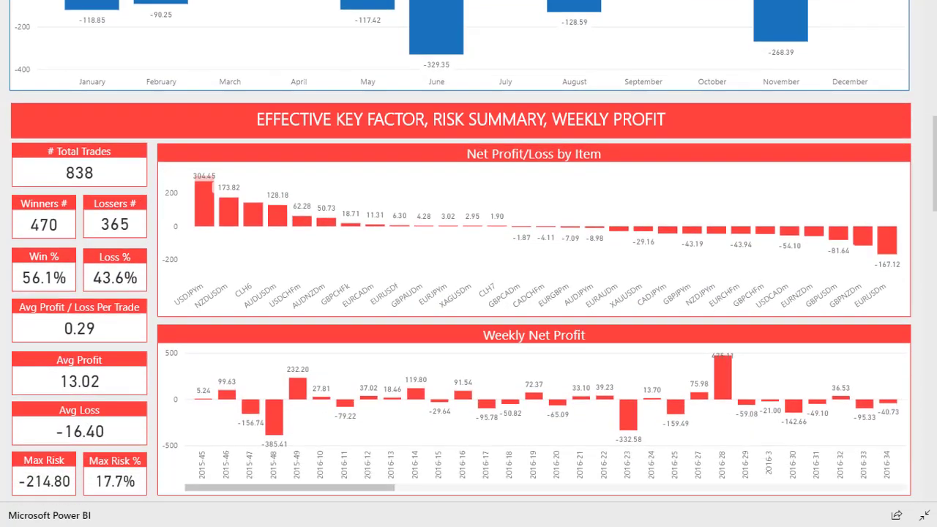
scroll(935, 170, down, 2)
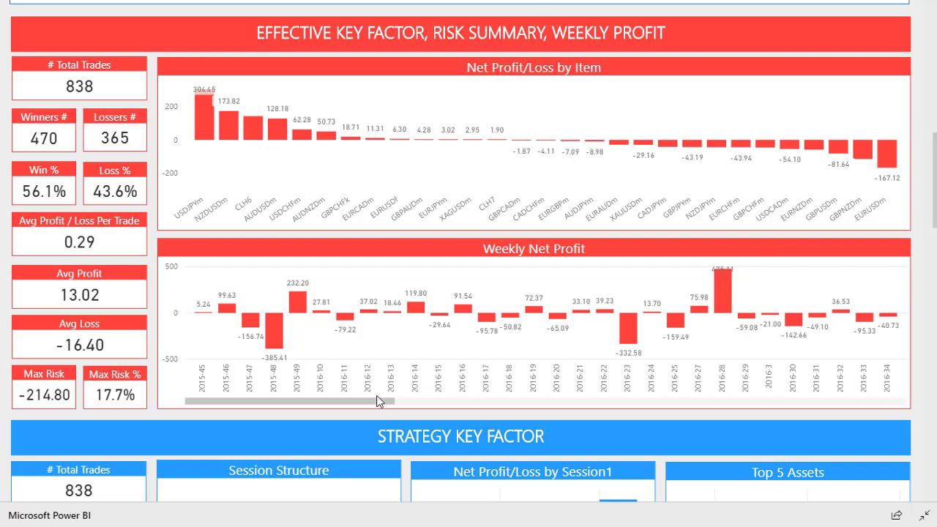
drag(293, 401, 704, 403)
drag(451, 398, 443, 400)
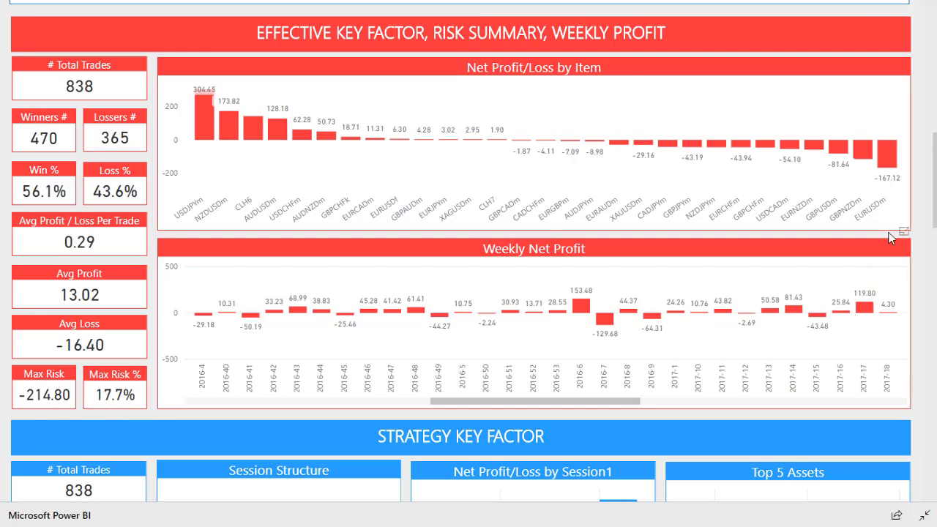
Scroll down through the Strategy Key Factor section and pan the Weekly Evolution chart.
scroll(469, 251, down, 5)
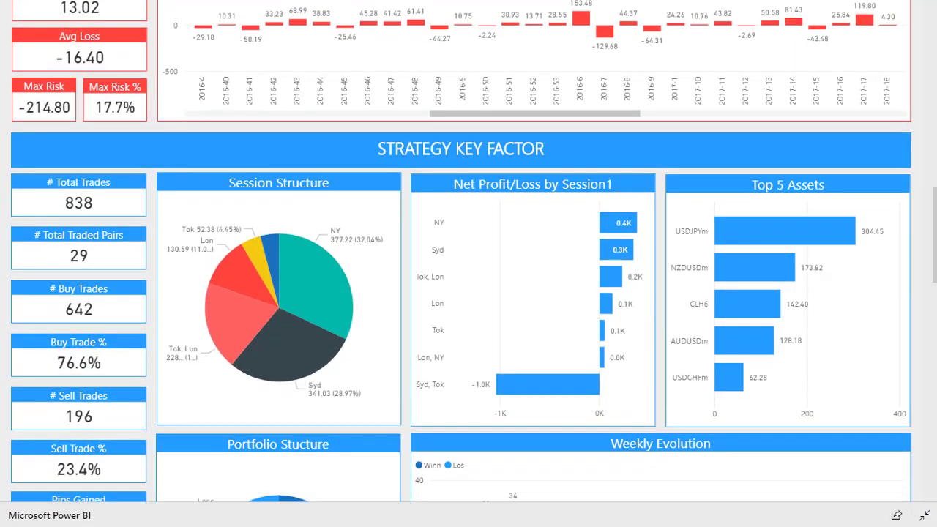
scroll(469, 252, down, 1)
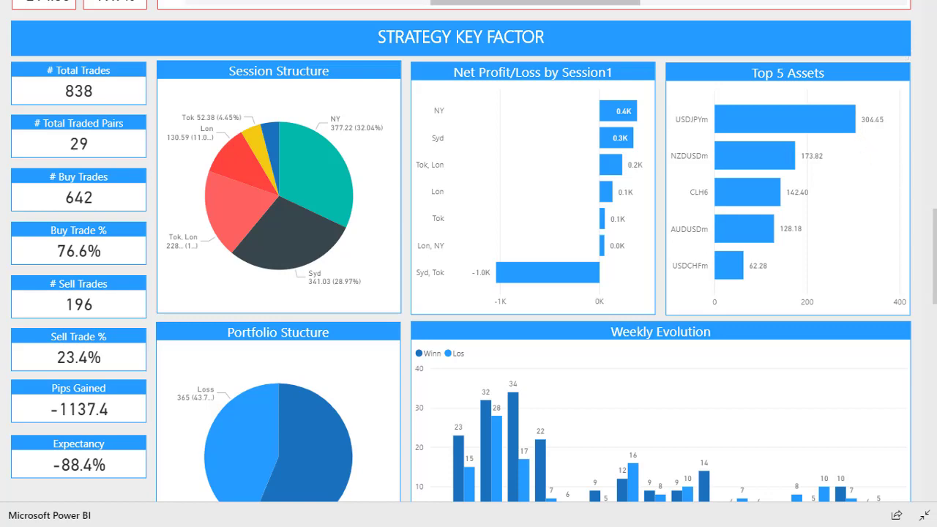
scroll(468, 264, down, 3)
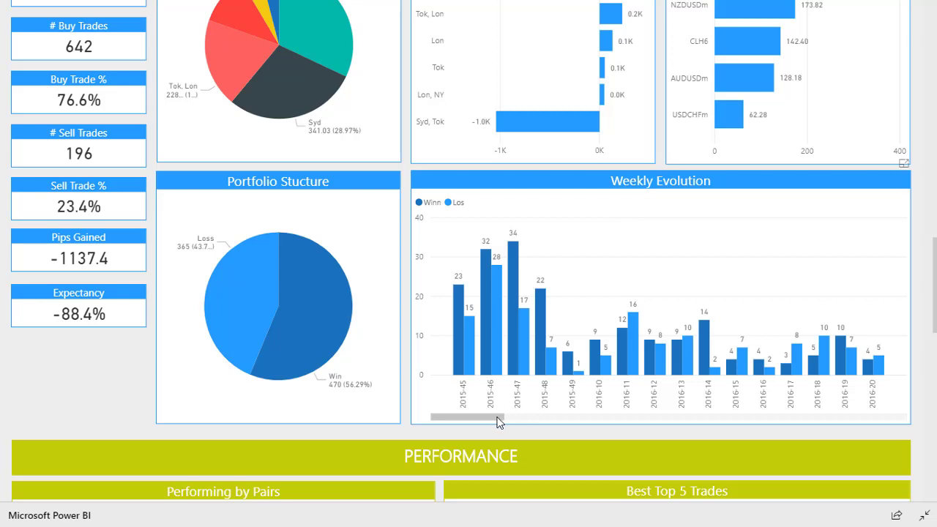
drag(497, 420, 654, 424)
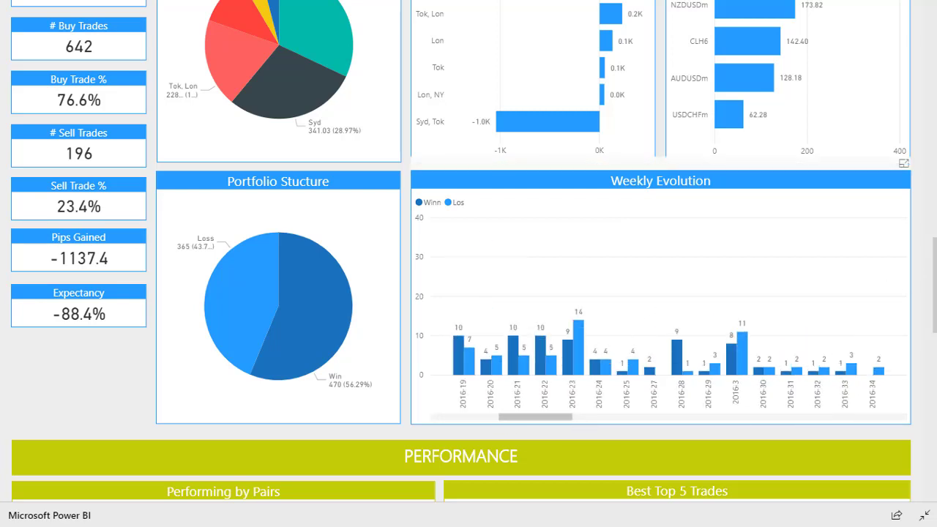
Scroll back up to the filters and Account Summary showing 135.61 net profit.
scroll(88, 151, up, 3)
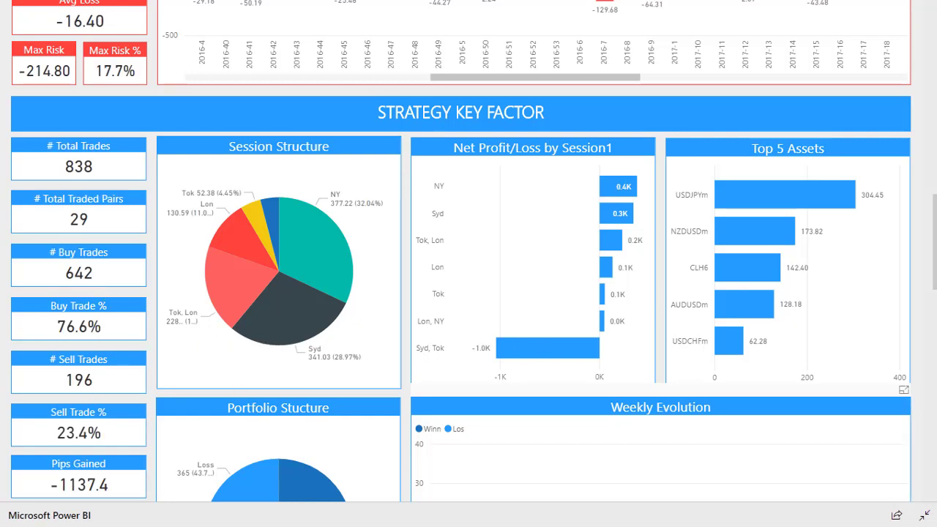
scroll(469, 251, down, 3)
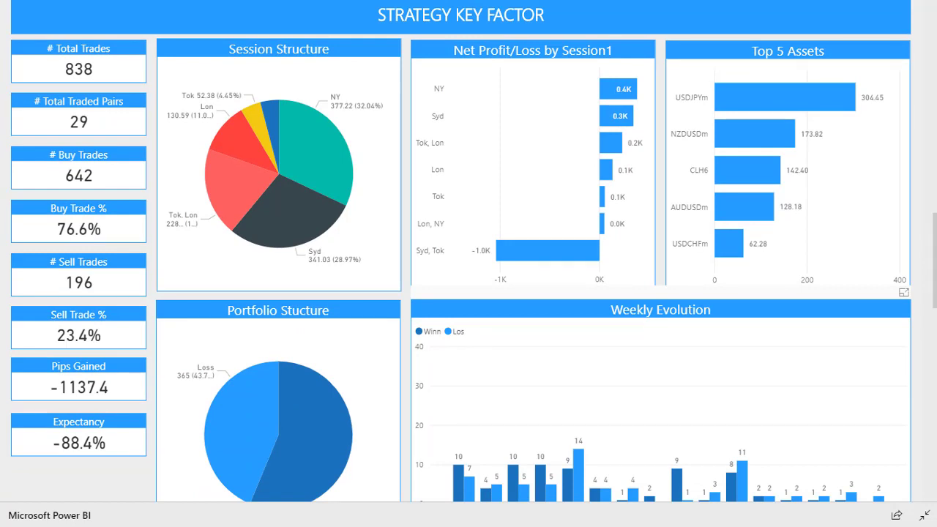
scroll(474, 252, down, 1)
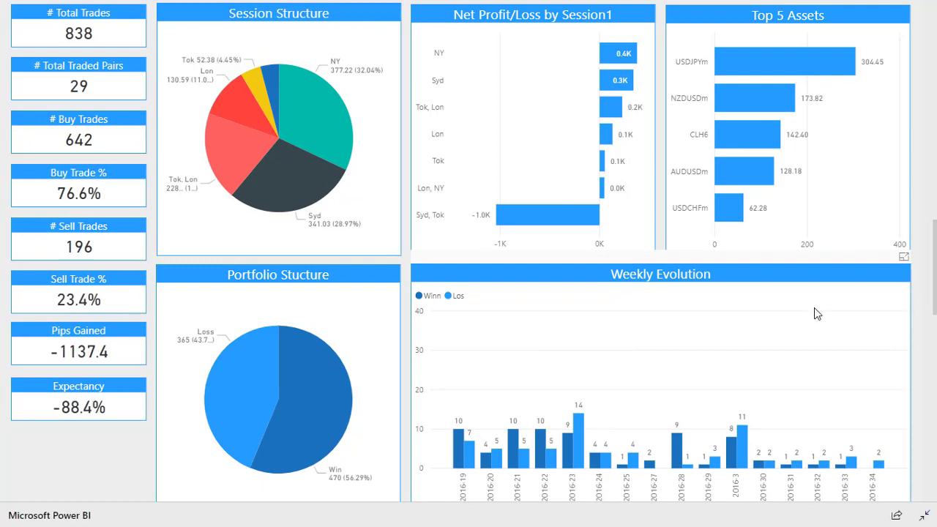
scroll(814, 314, up, 20)
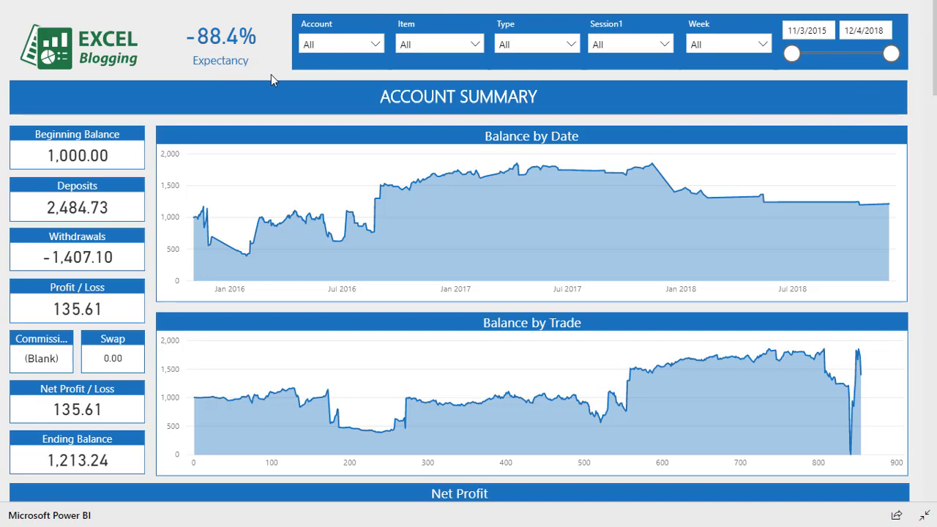
Scroll to the Performance section, browse Performing by Pairs from USDJPYm, and reach Pair Summary.
scroll(922, 85, down, 10)
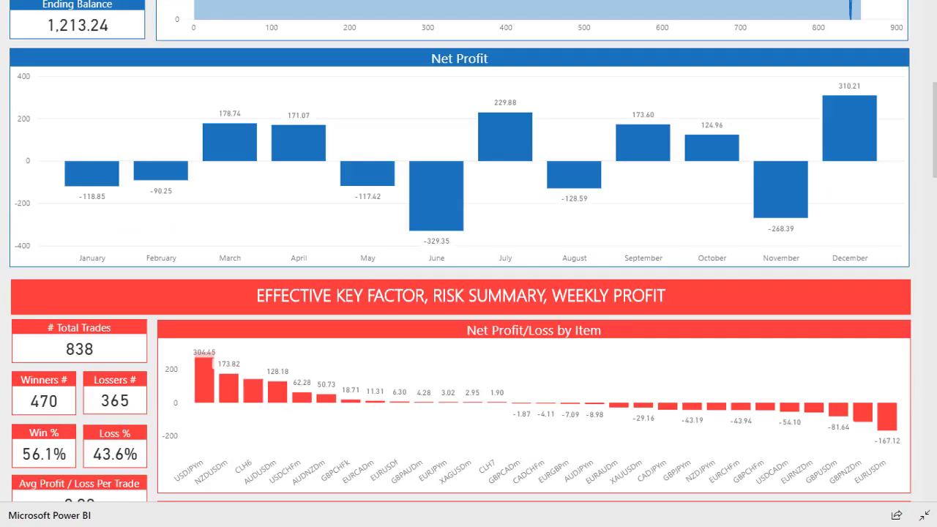
scroll(469, 263, down, 8)
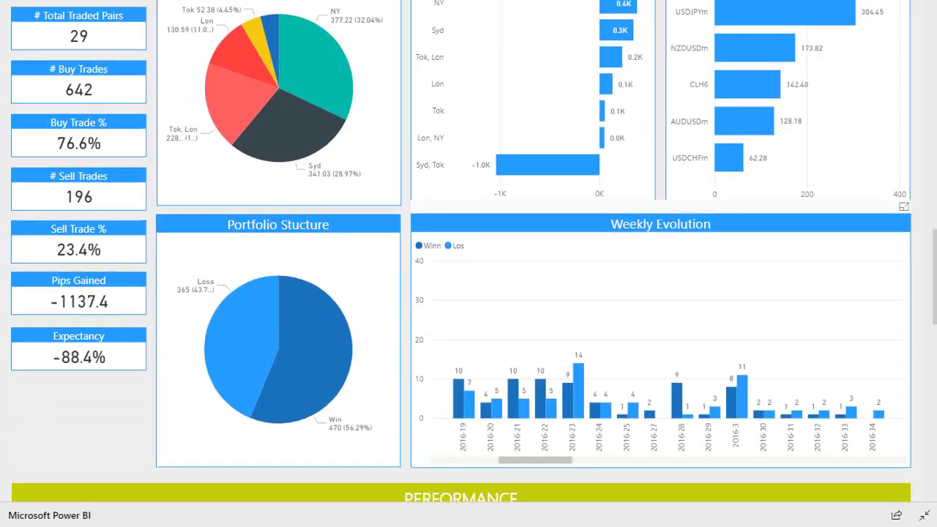
scroll(658, 104, down, 3)
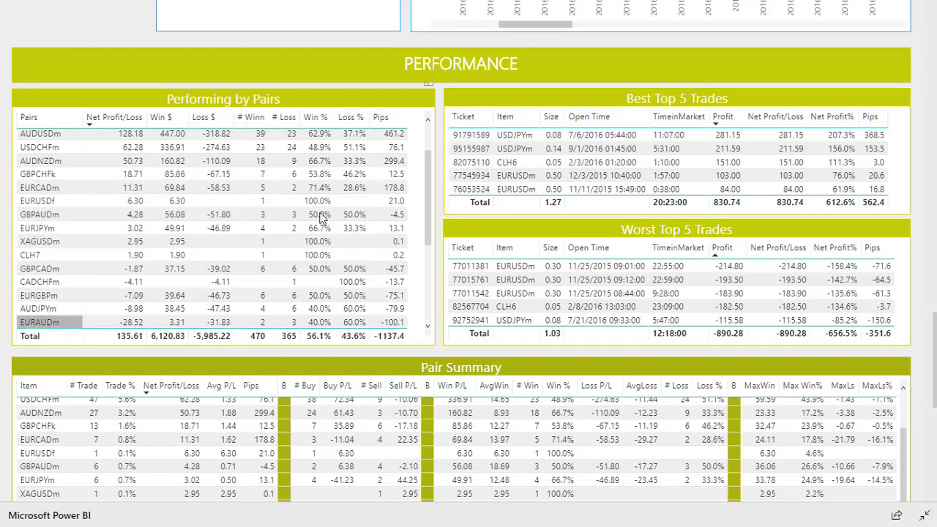
drag(430, 222, 433, 150)
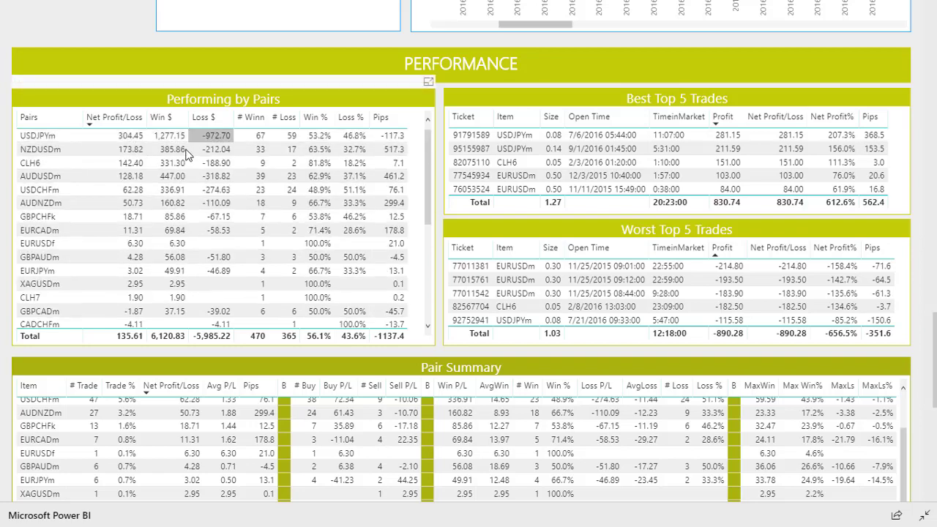
drag(426, 150, 430, 300)
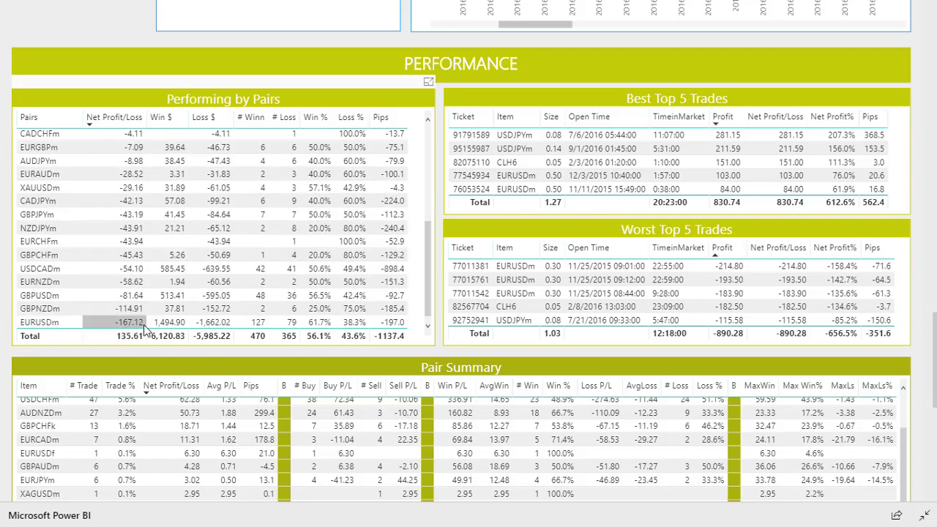
drag(426, 276, 439, 141)
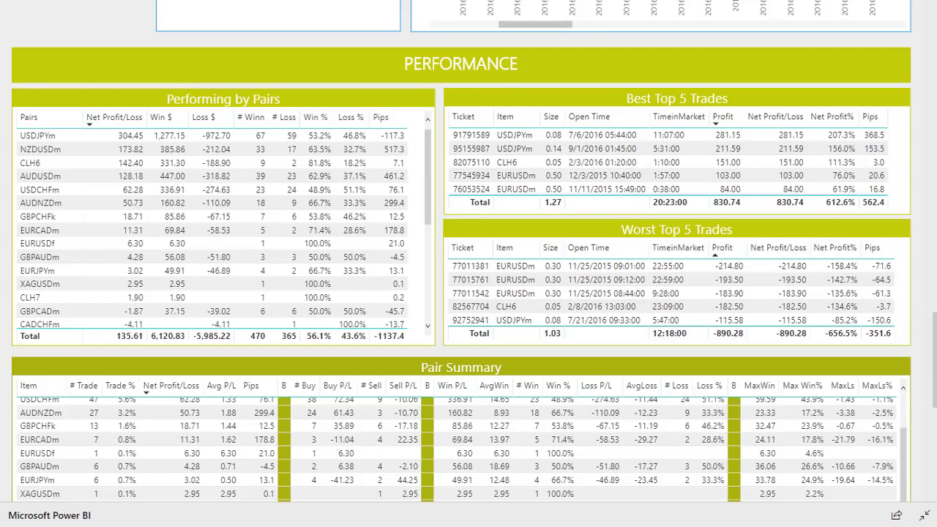
scroll(631, 172, down, 4)
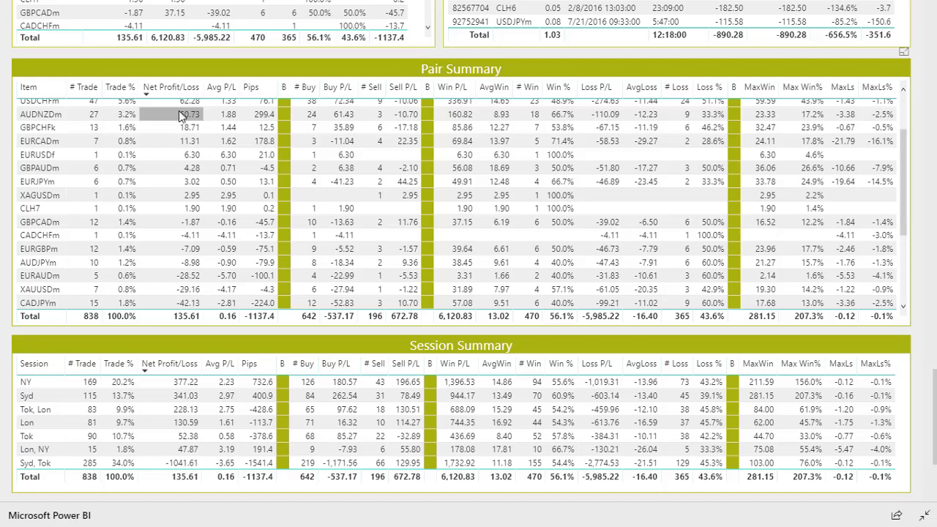
Browse the Pair Summary table and Trade Timing Summary, then exit full-screen to the embedded blog view.
drag(902, 164, 905, 107)
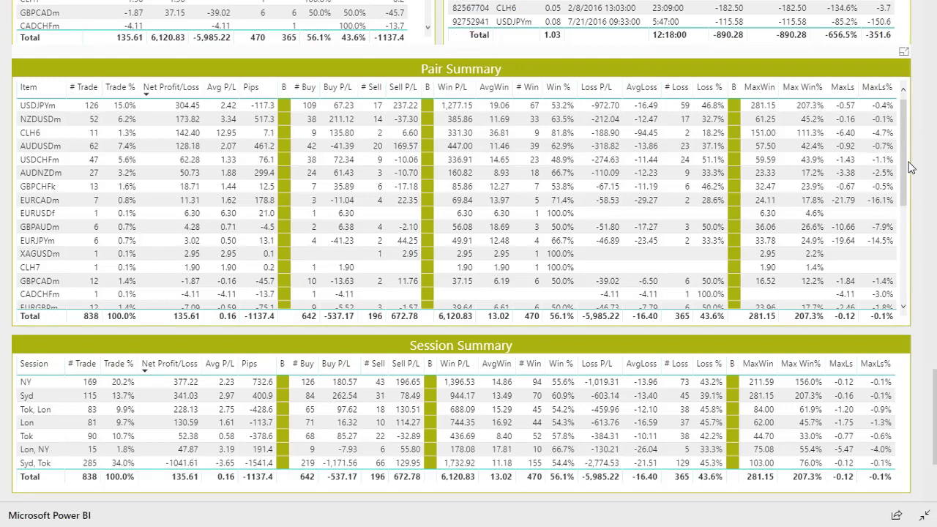
drag(908, 163, 908, 278)
drag(908, 218, 916, 142)
scroll(934, 381, down, 5)
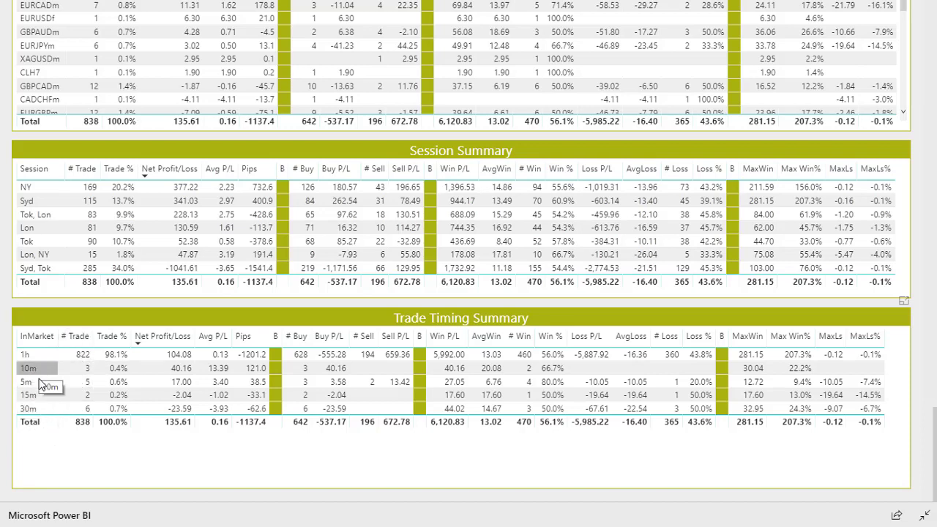
key(Escape)
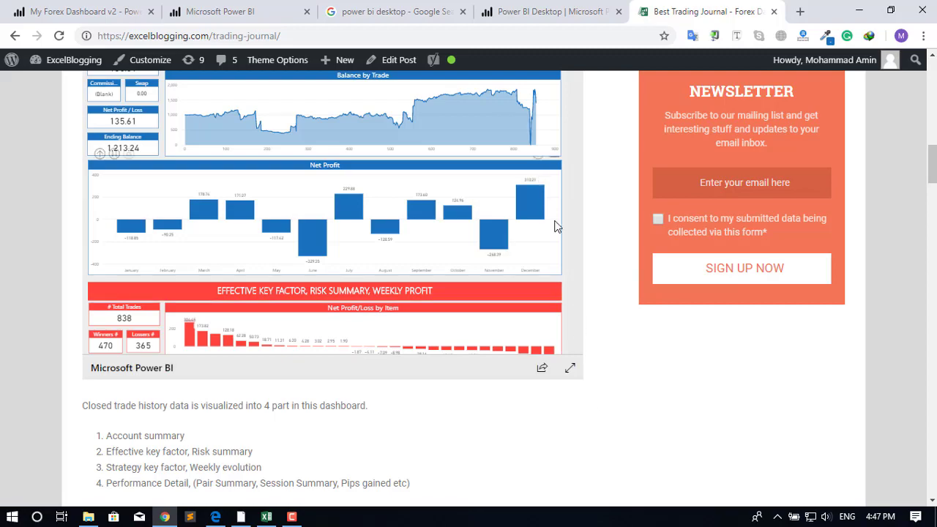
Scroll the Best Trading Journal post down to its Filter and Account Summary explanations.
mouse_move(932, 165)
mouse_down()
mouse_move(932, 87)
mouse_move(933, 152)
mouse_up()
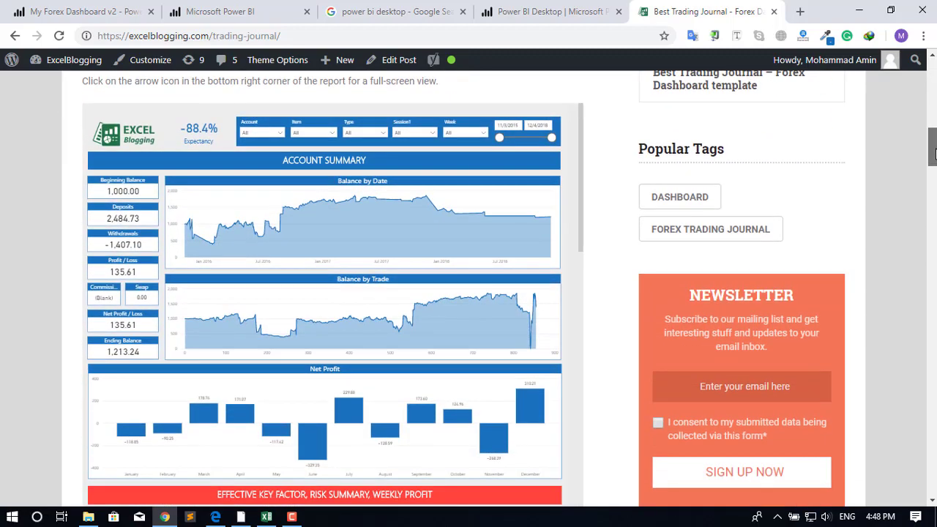
drag(934, 151, 934, 232)
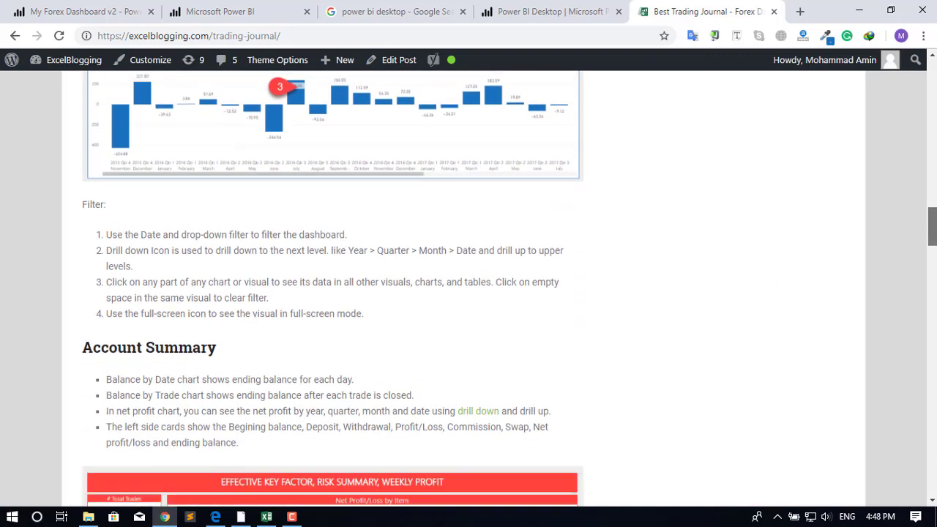